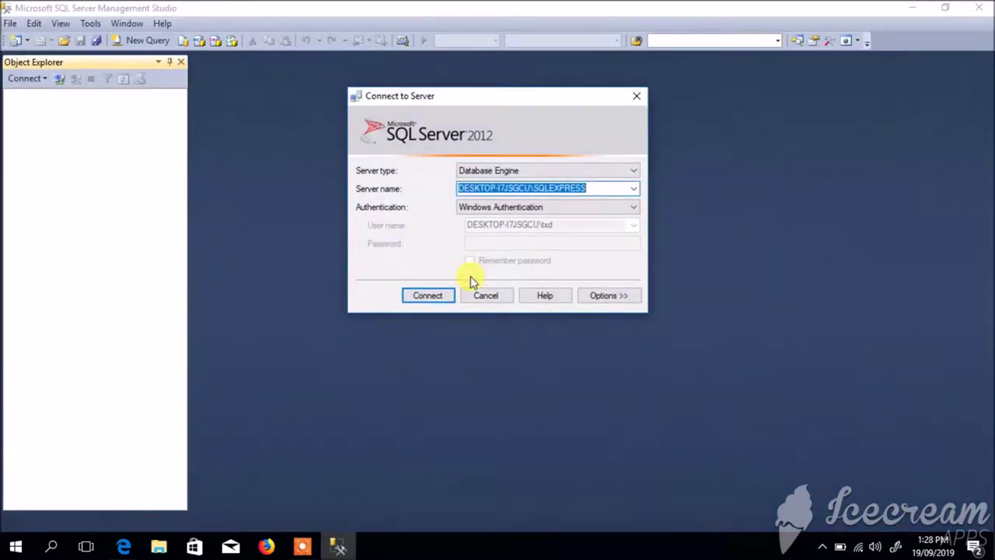
# - Connect to the local SQLEXPRESS server and expand its Databases node
pyautogui.click(427, 298)
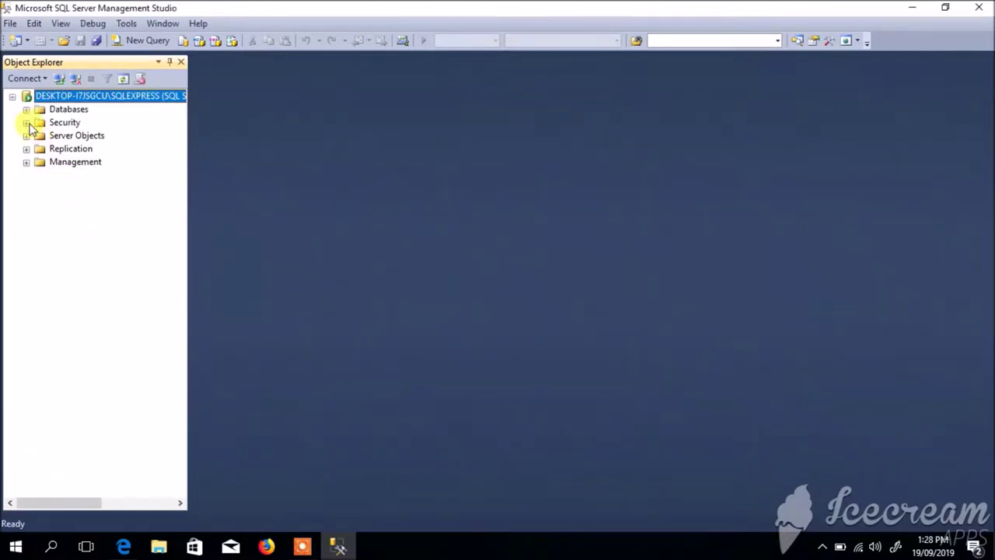
pyautogui.click(27, 109)
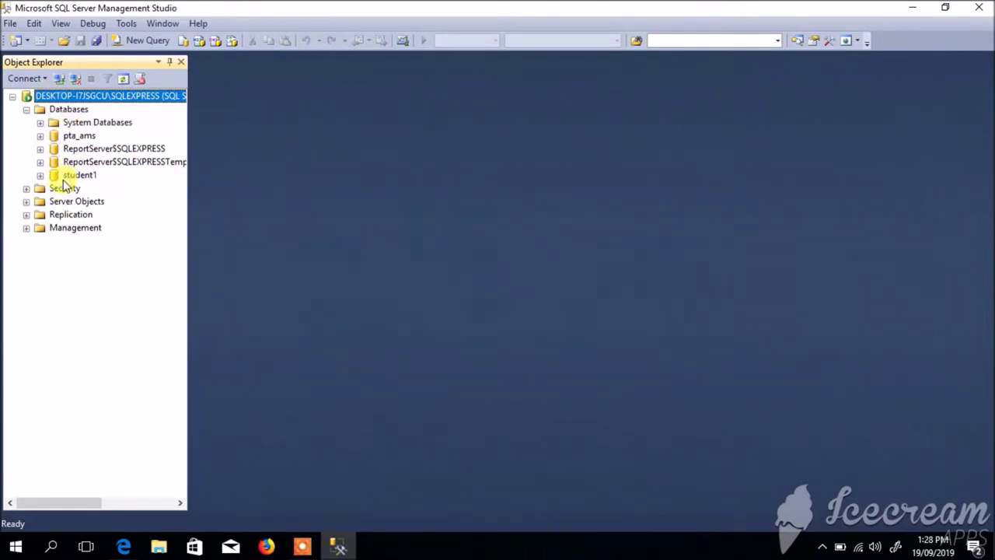
# - Create a new database named 'employee' from the Databases context menu
pyautogui.rightClick(39, 115)
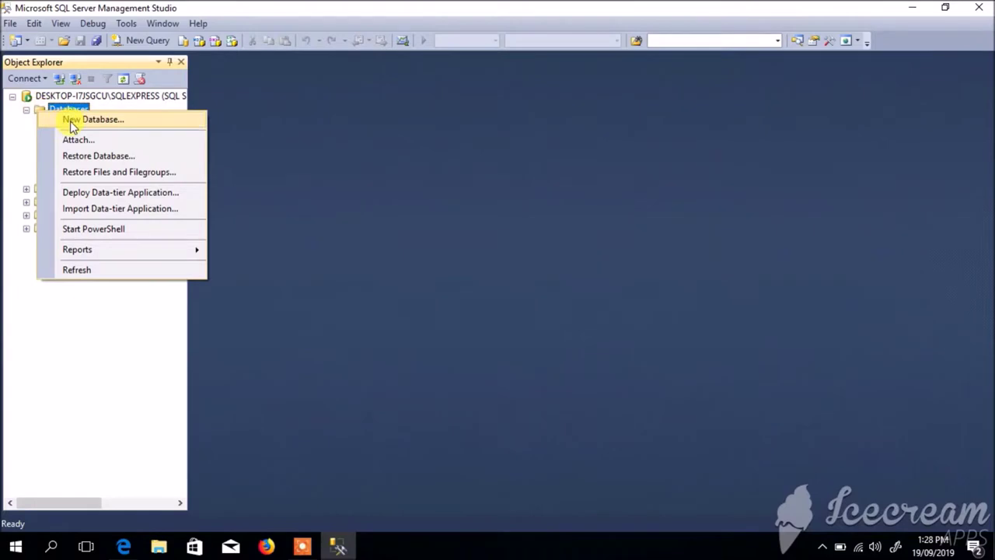
pyautogui.click(77, 117)
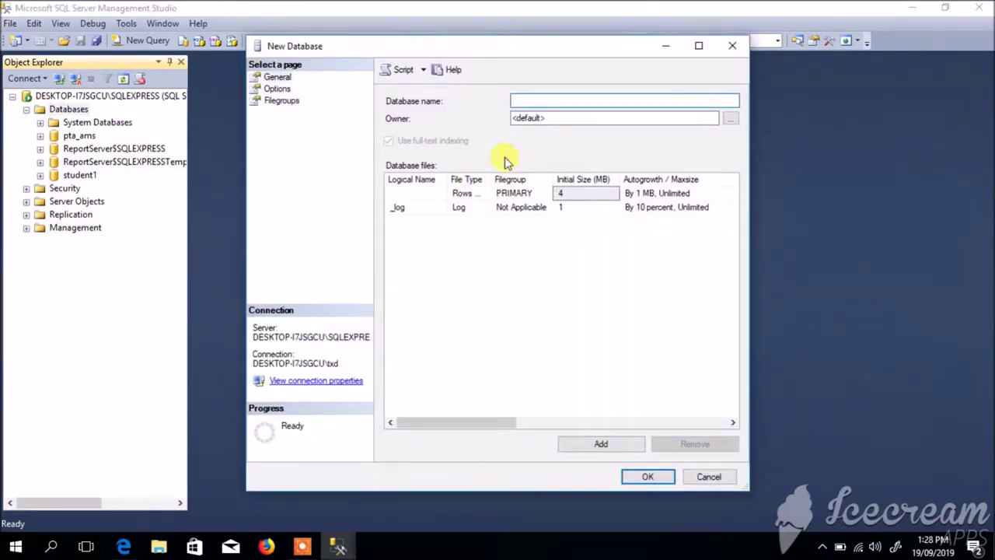
pyautogui.write('employ')
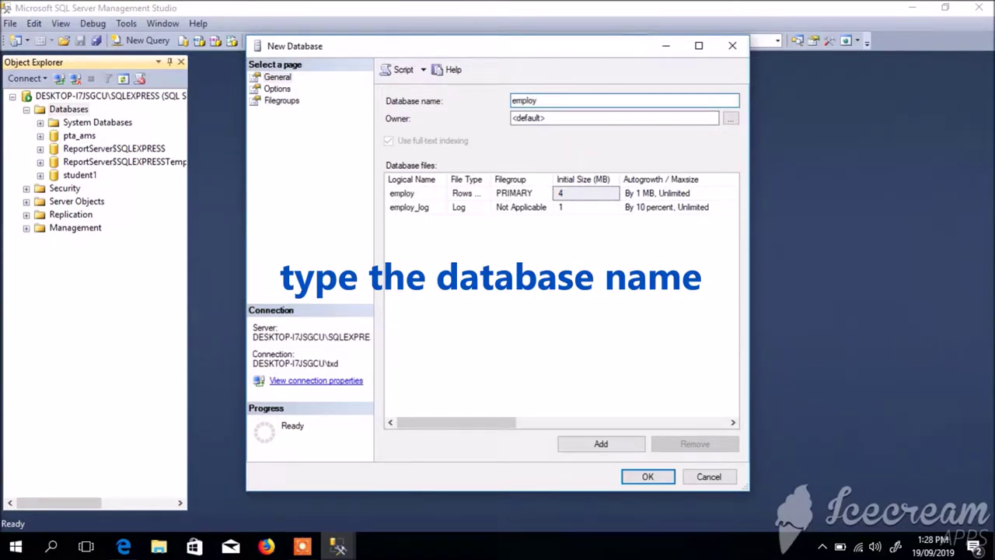
pyautogui.write('ee')
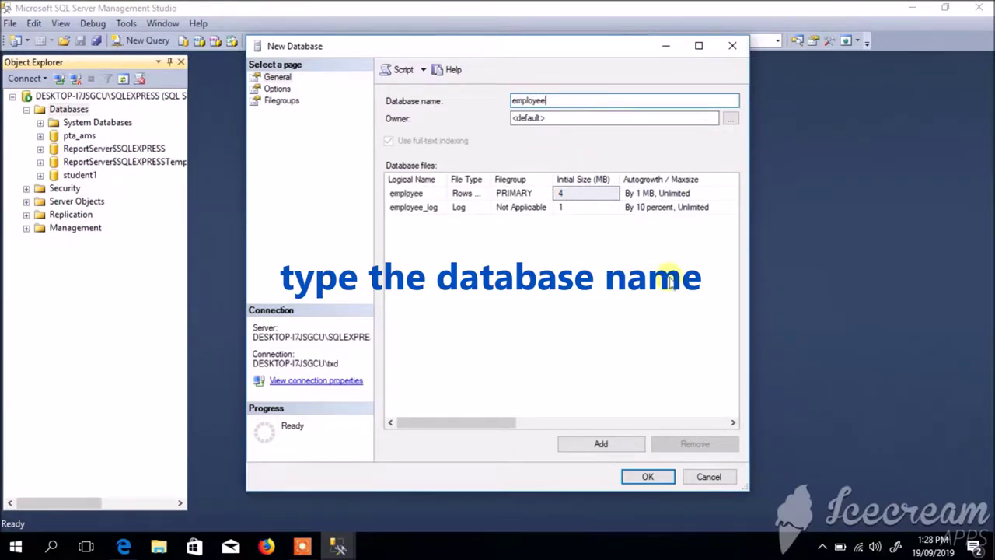
pyautogui.click(635, 479)
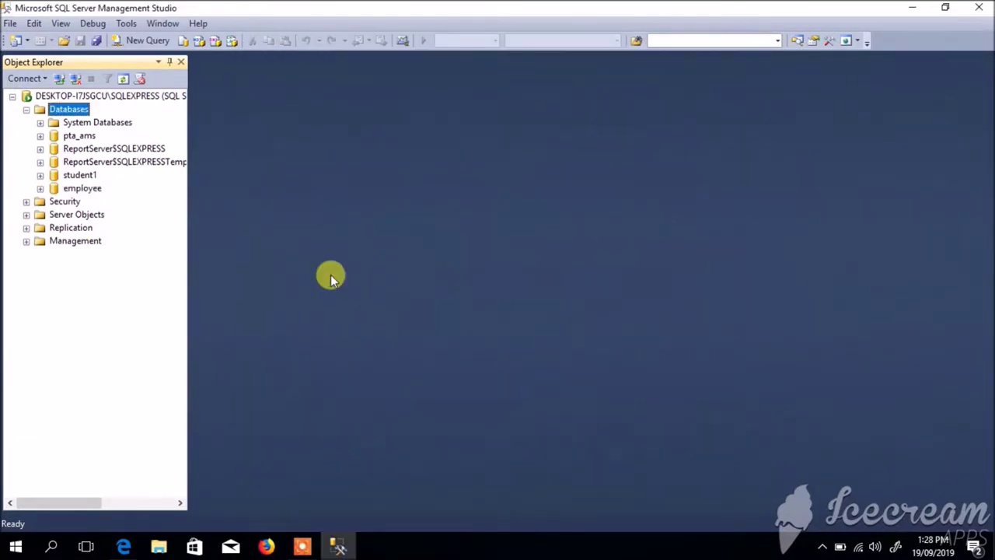
# - Expand the employee database's Tables folder and start a new table design
pyautogui.click(53, 188)
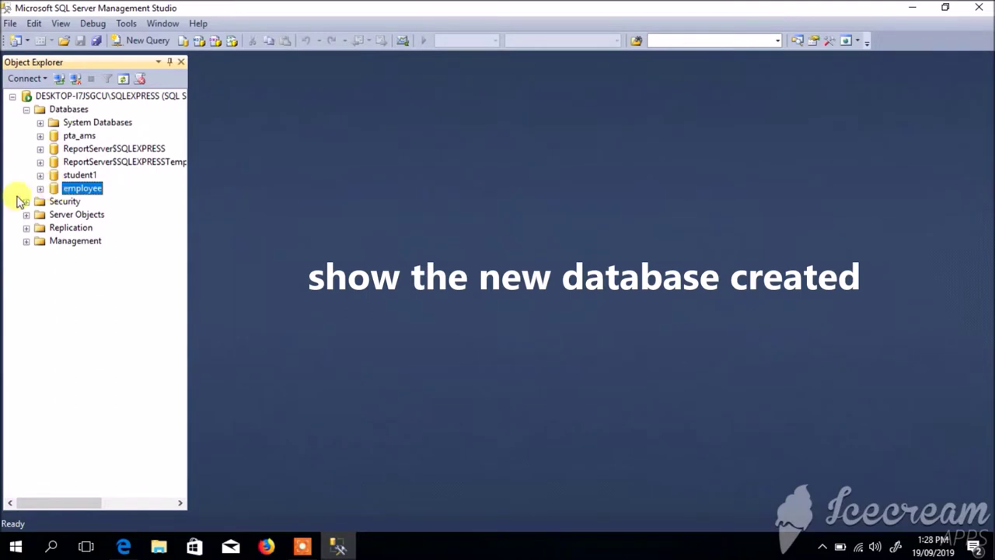
pyautogui.click(40, 190)
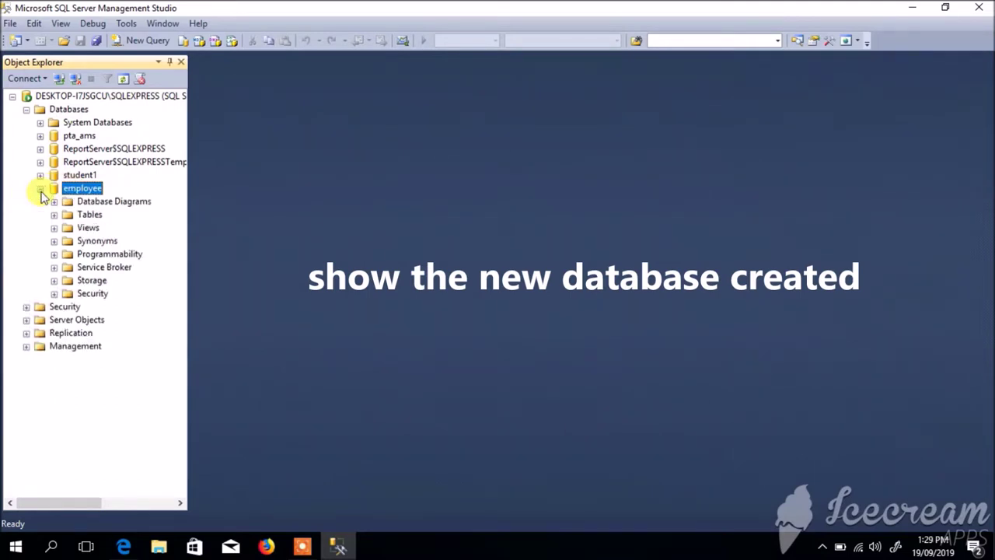
pyautogui.click(53, 215)
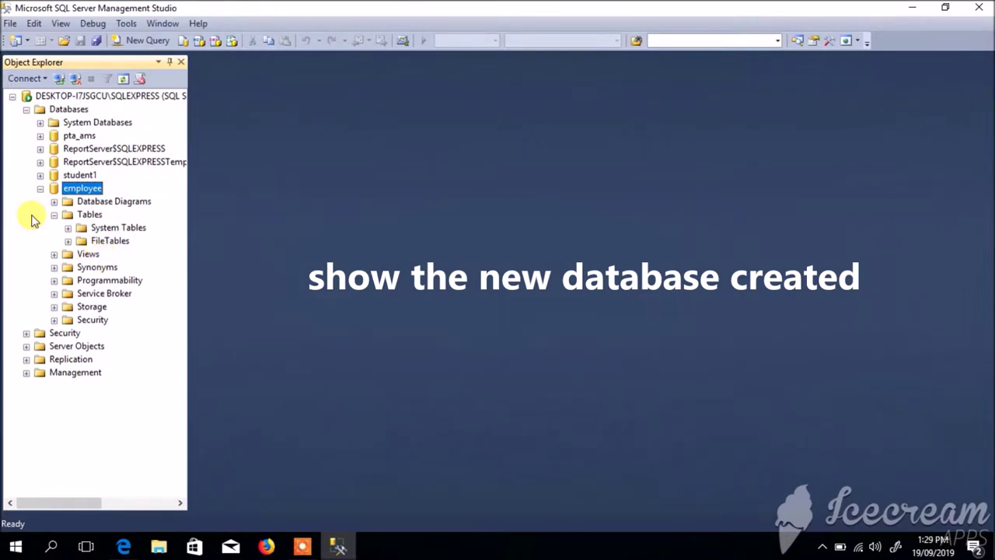
pyautogui.rightClick(69, 218)
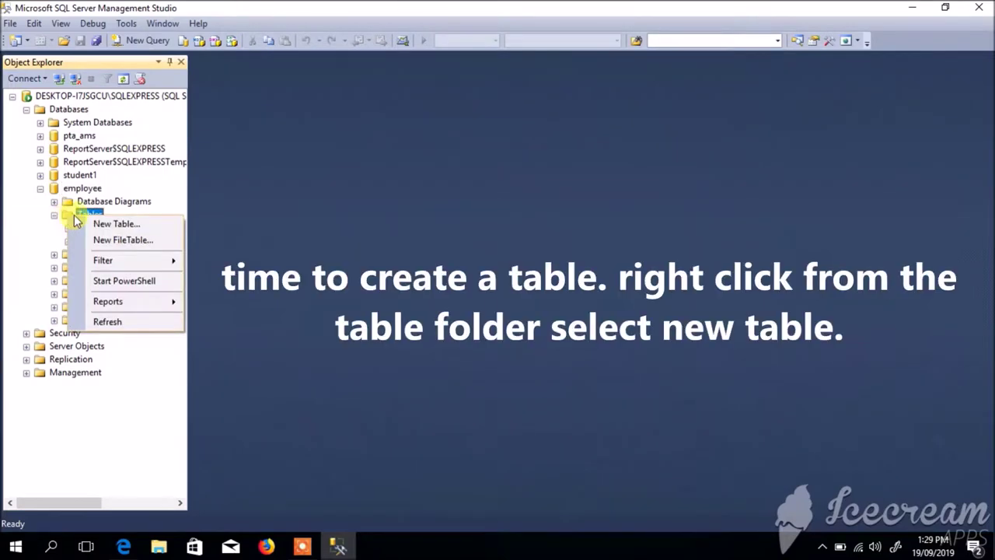
pyautogui.click(109, 224)
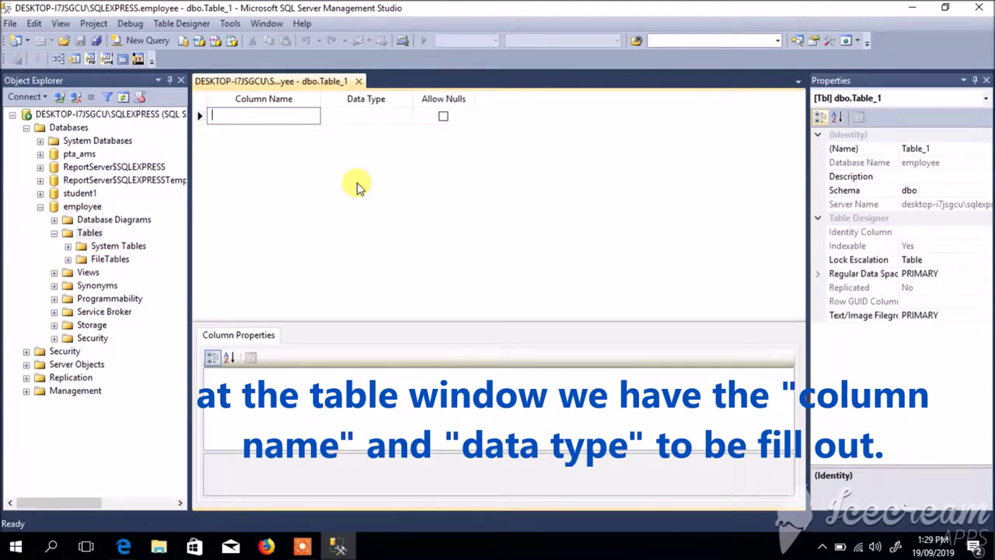
# - Define columns e_id as bigint, and e_name and e_address as nvarchar(100)
pyautogui.write('e_id')
pyautogui.click(360, 120)
pyautogui.write('bigint')
pyautogui.click(261, 135)
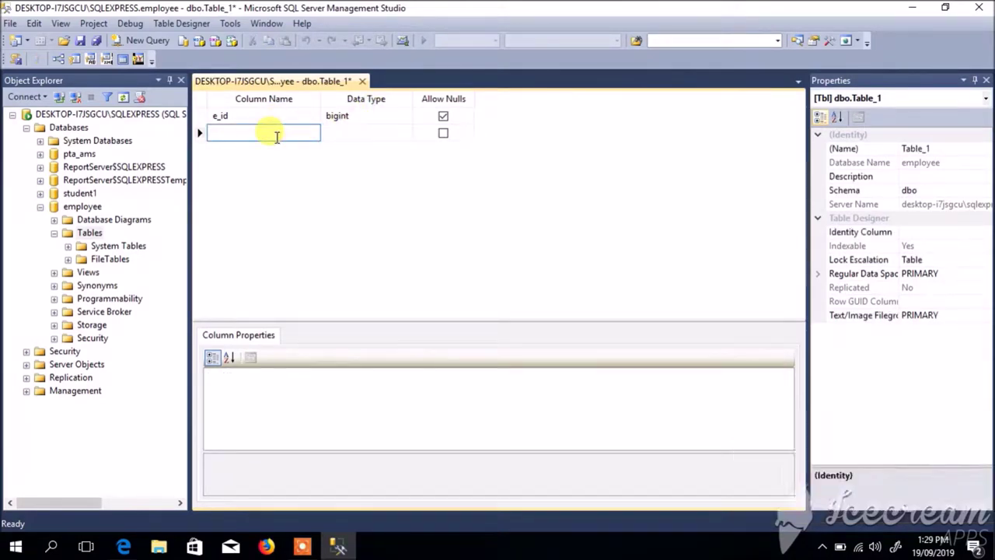
pyautogui.write('e_name')
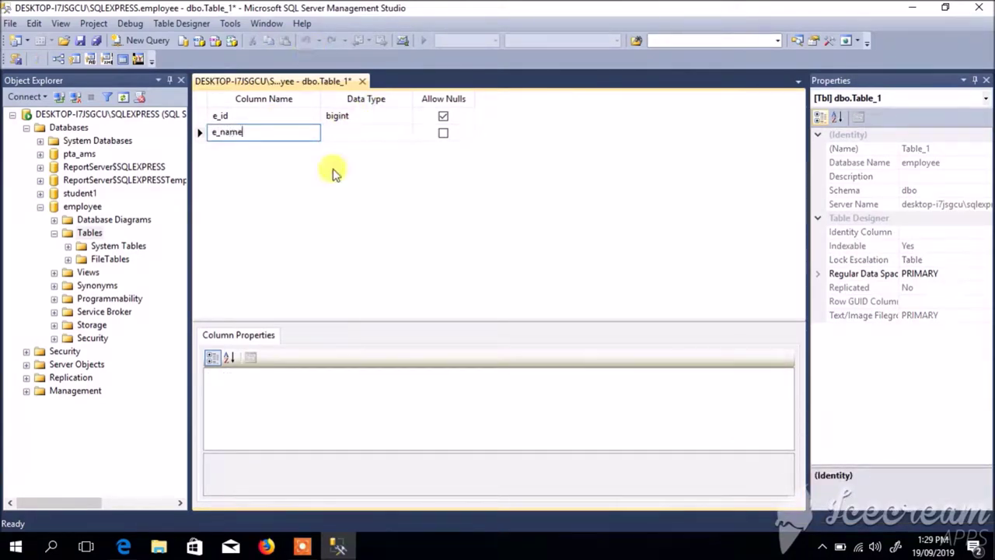
pyautogui.click(353, 130)
pyautogui.write('nvarchar(10)')
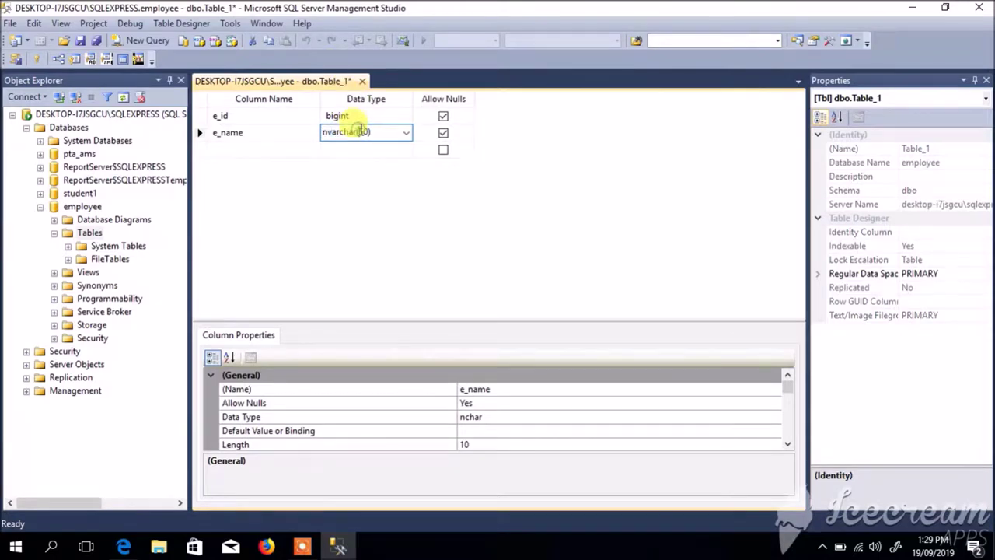
pyautogui.write('0')
pyautogui.click(237, 149)
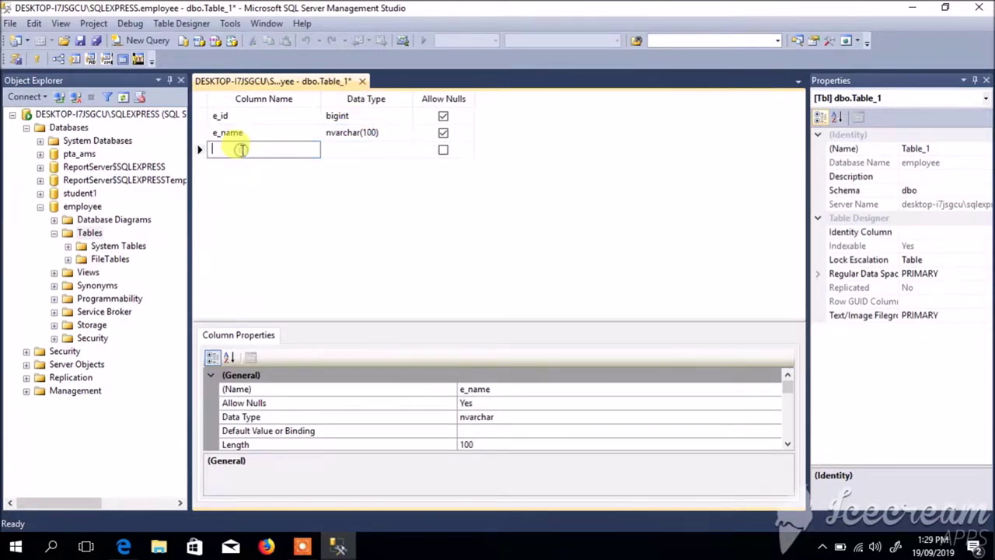
pyautogui.write('e_address')
pyautogui.click(366, 149)
pyautogui.write('nv')
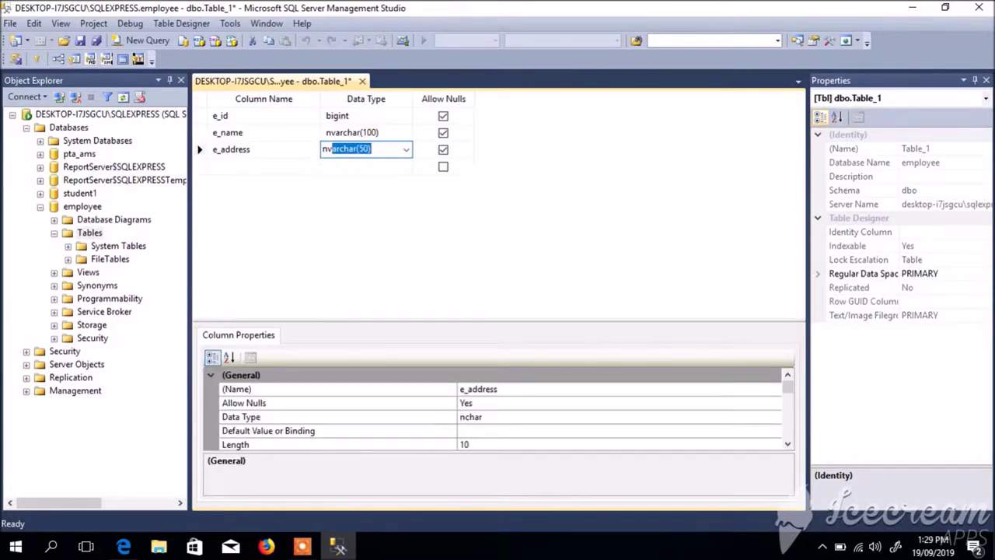
pyautogui.write('archar(100)')
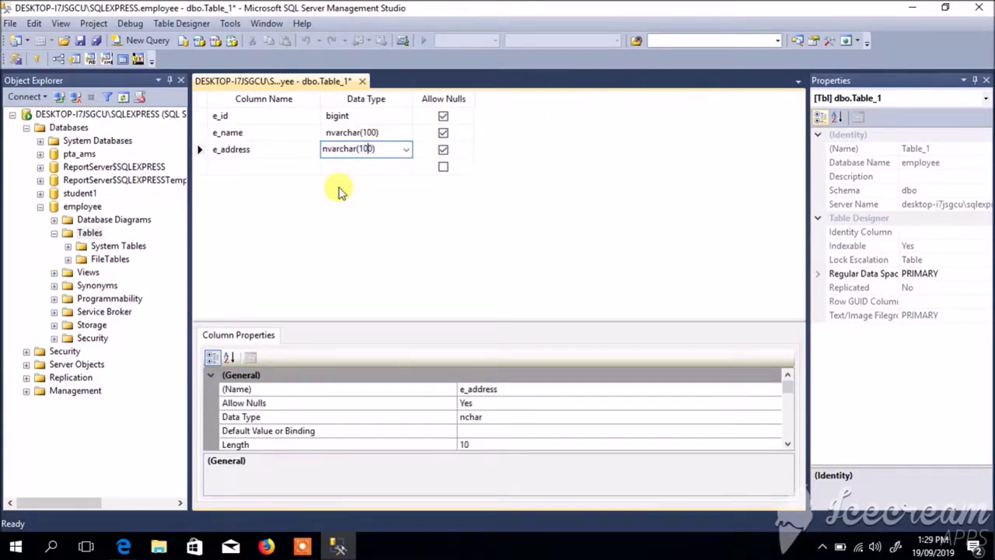
# - Add column e_contact as nchar(11) and e_date_of_birth as date
pyautogui.click(260, 165)
pyautogui.write('e_contact')
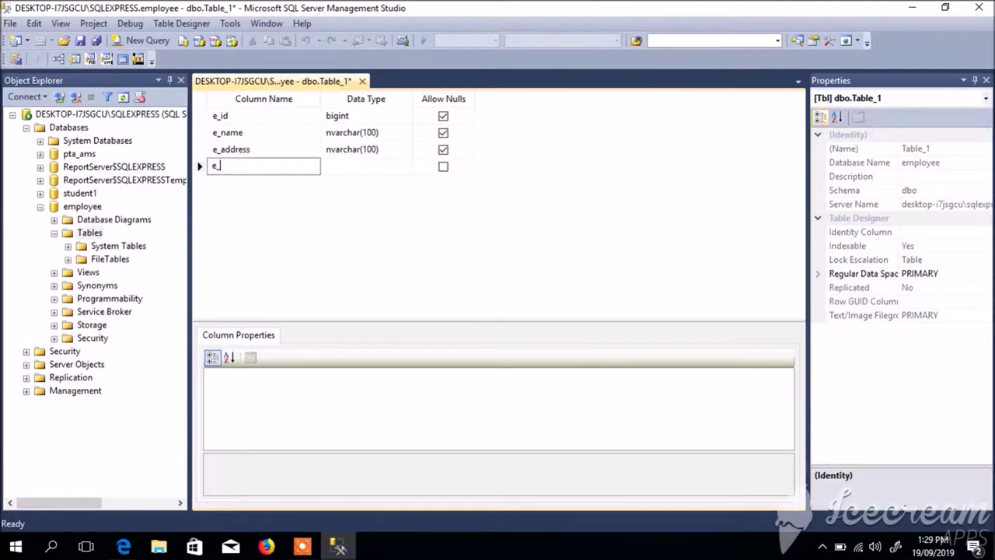
pyautogui.click(345, 166)
pyautogui.write('nchar(11)')
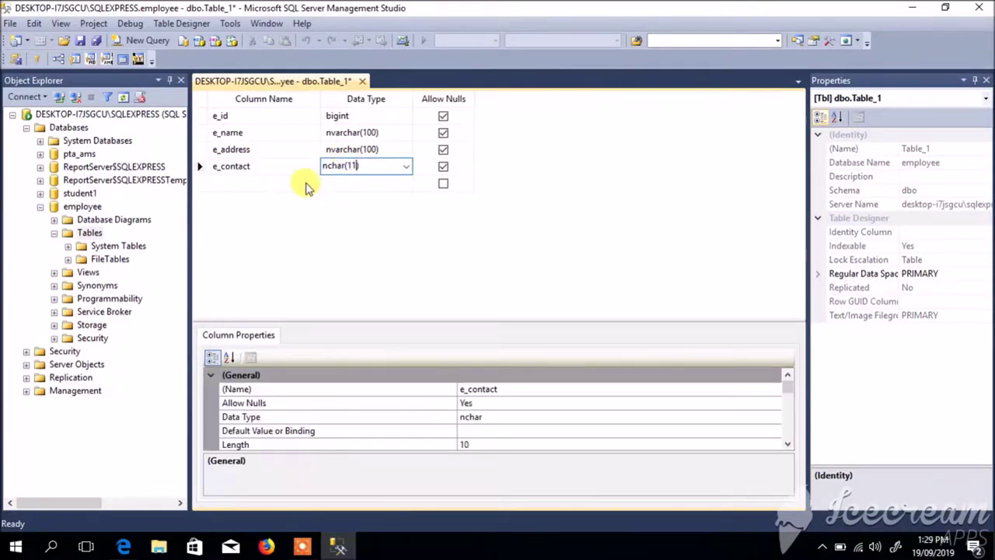
pyautogui.click(225, 183)
pyautogui.write('e_')
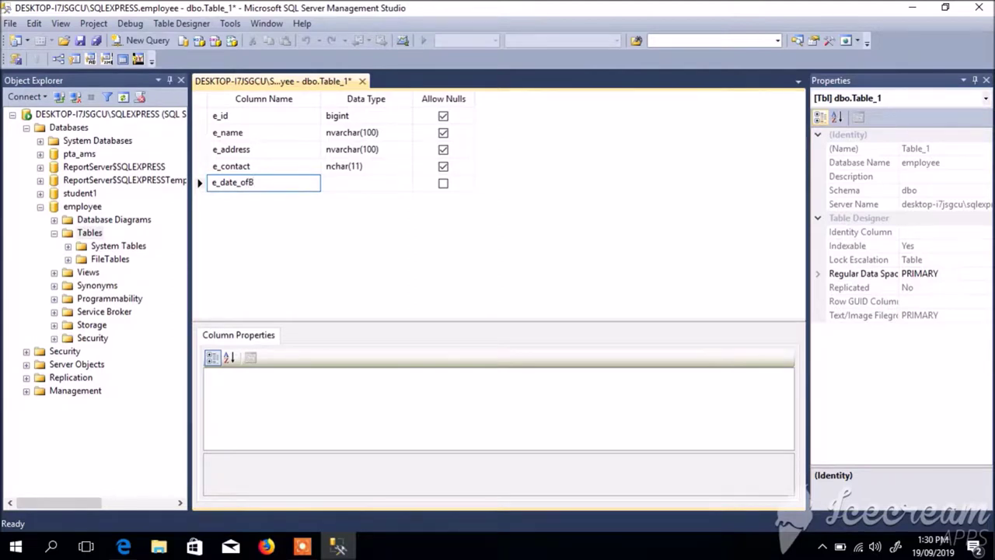
pyautogui.write('date_of_birth')
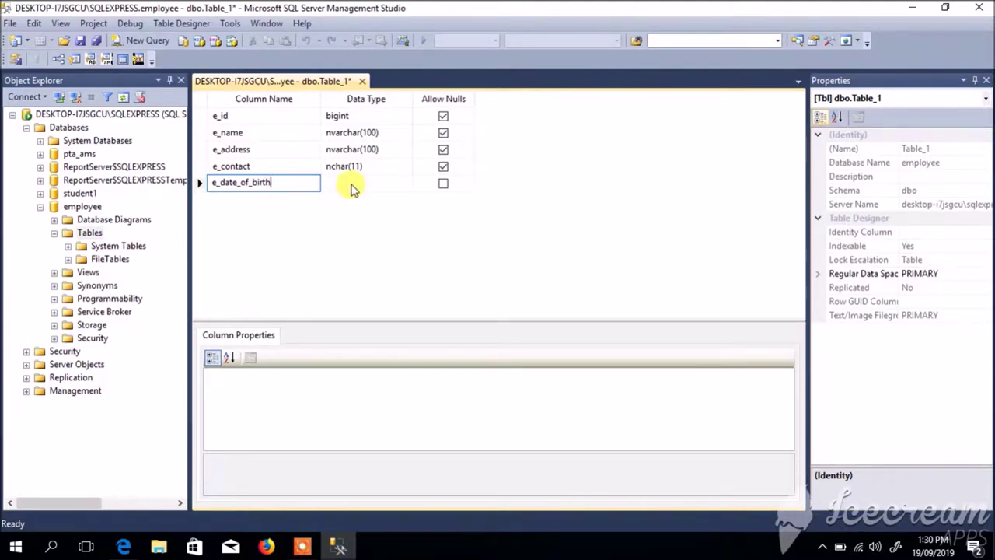
pyautogui.click(346, 181)
pyautogui.write('d')
pyautogui.click(236, 199)
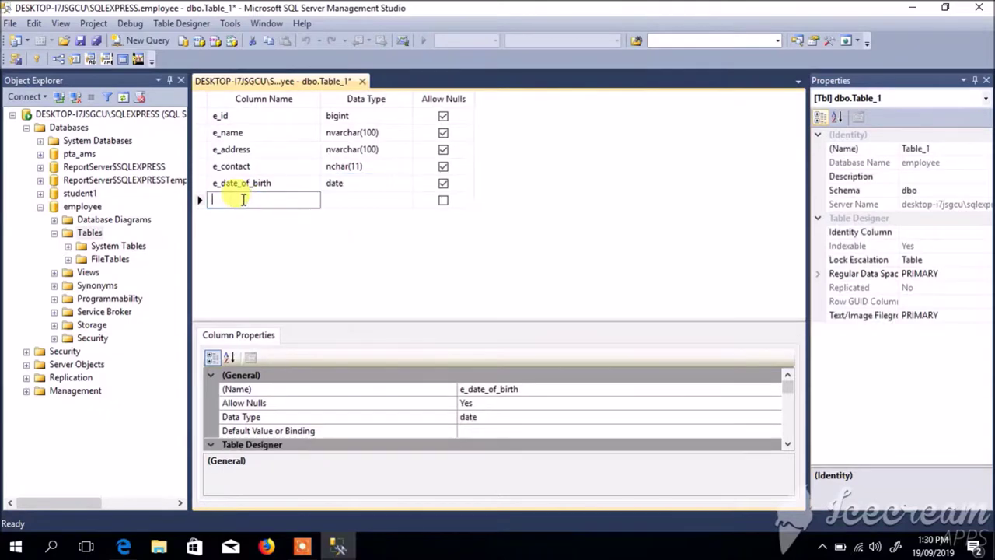
# - Add column e_date_hired as date and e_position as nchar(20)
pyautogui.write('e_date')
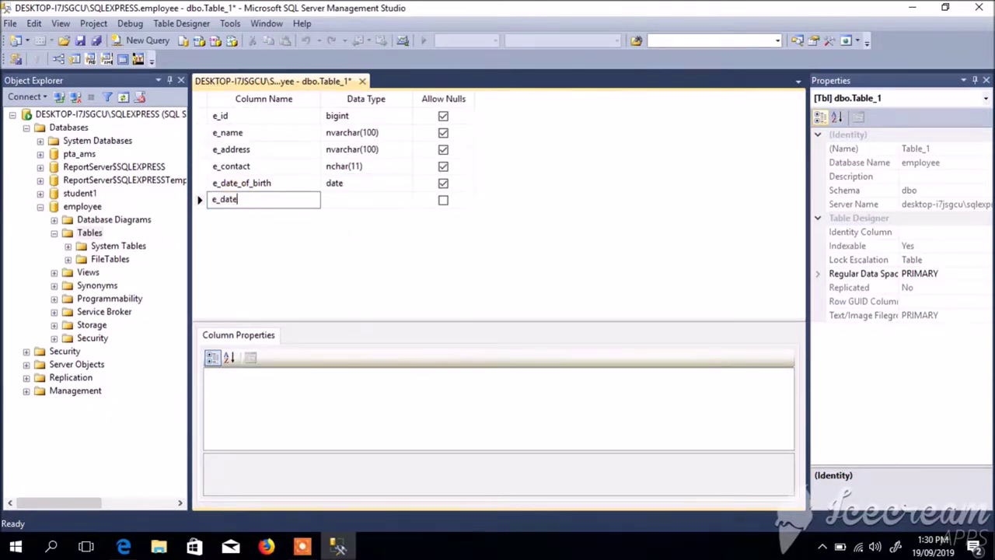
pyautogui.write('_hired')
pyautogui.click(340, 201)
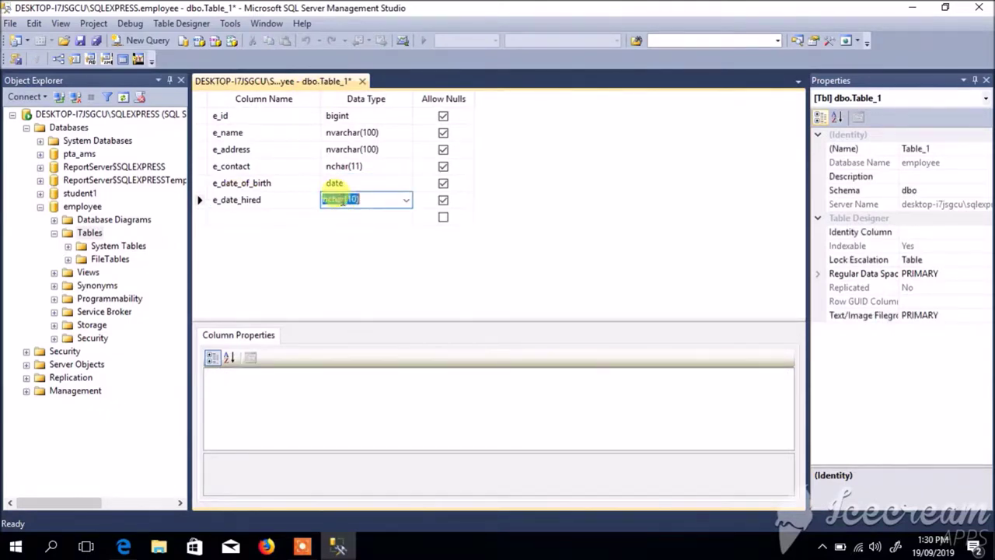
pyautogui.write('date')
pyautogui.click(263, 216)
pyautogui.write('e_')
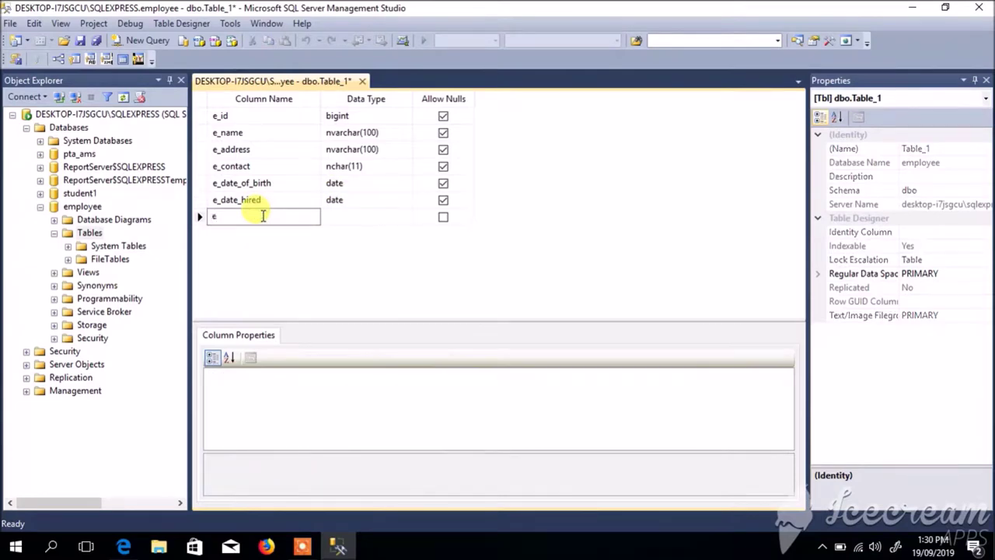
pyautogui.write('position')
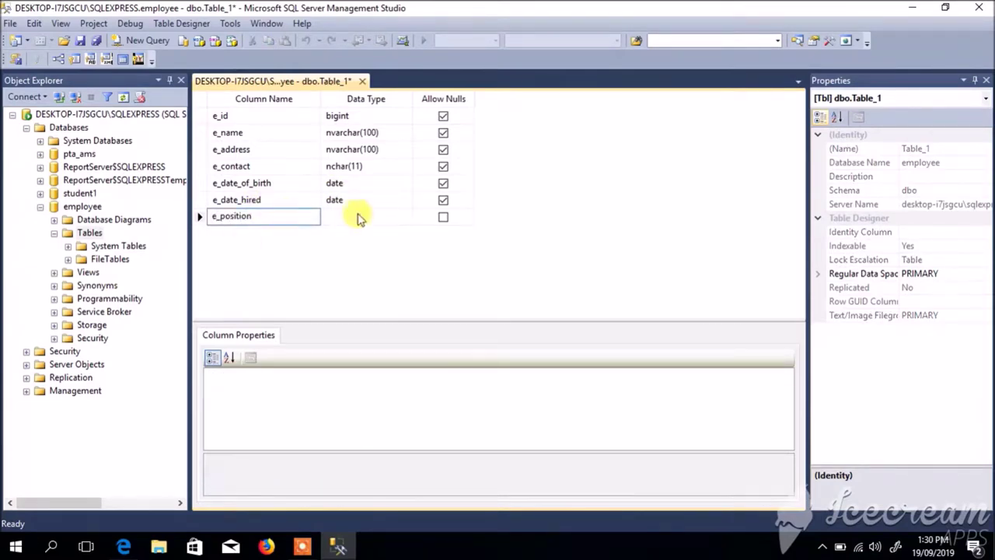
pyautogui.click(356, 216)
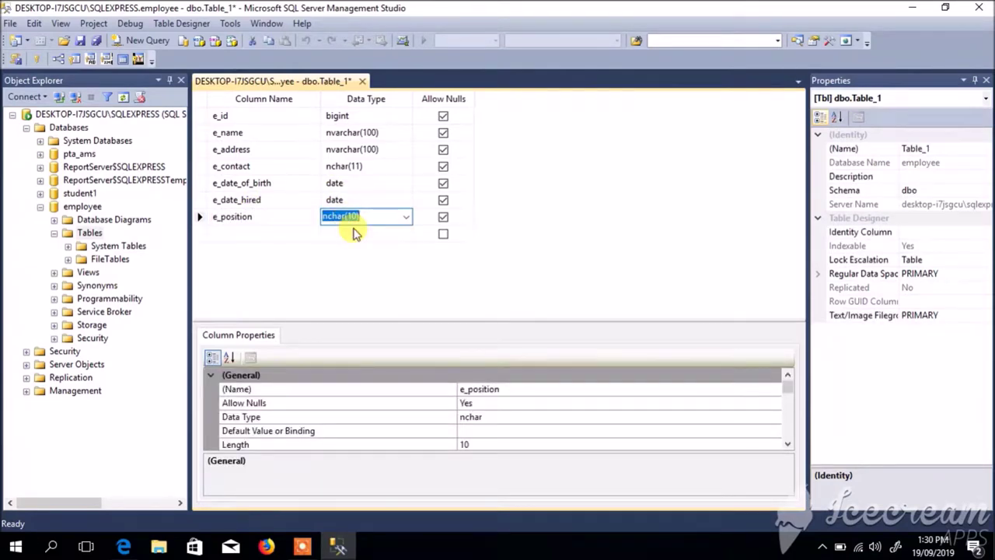
pyautogui.write('nchar(20)')
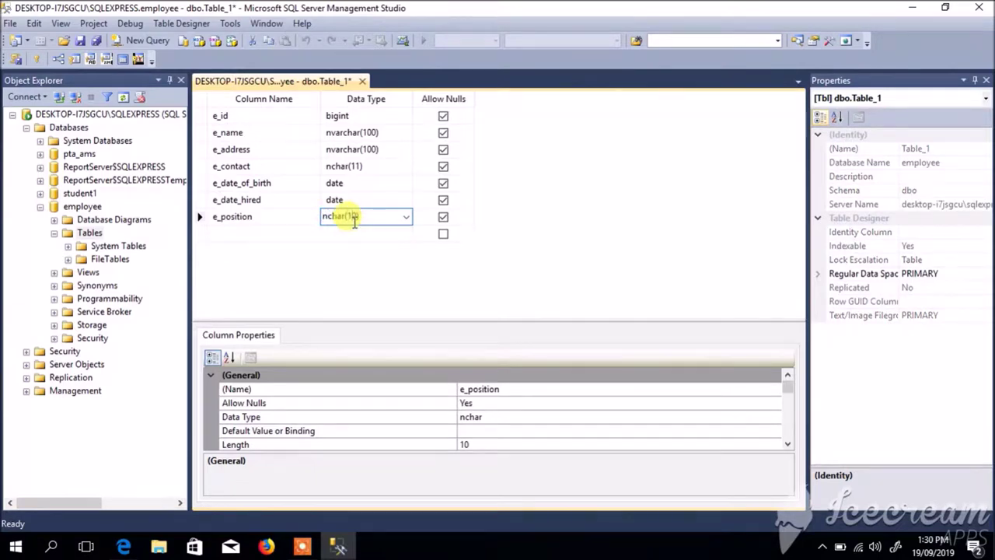
pyautogui.click(262, 232)
pyautogui.click(201, 115)
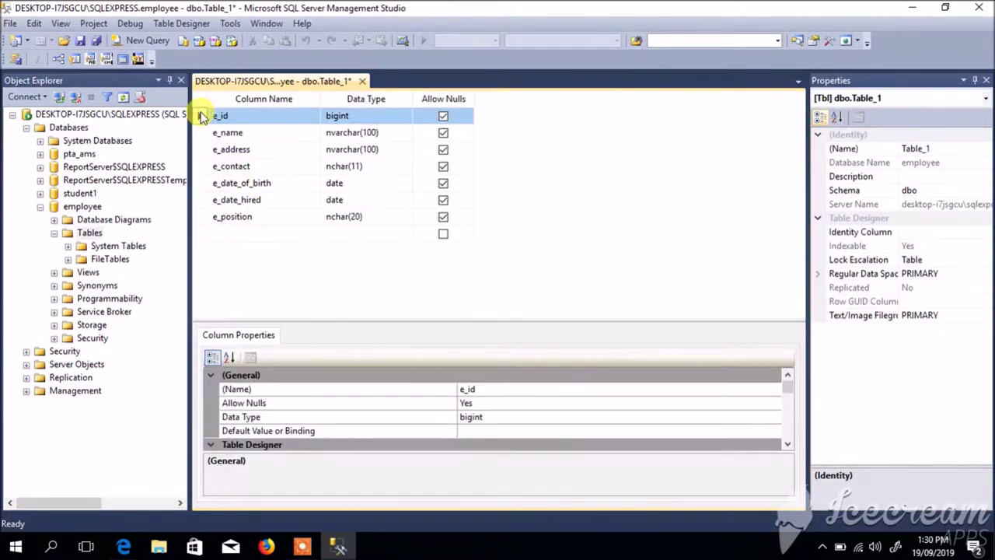
# - Make e_id the primary key and set its (Is Identity) property to Yes
pyautogui.rightClick(201, 115)
pyautogui.click(231, 126)
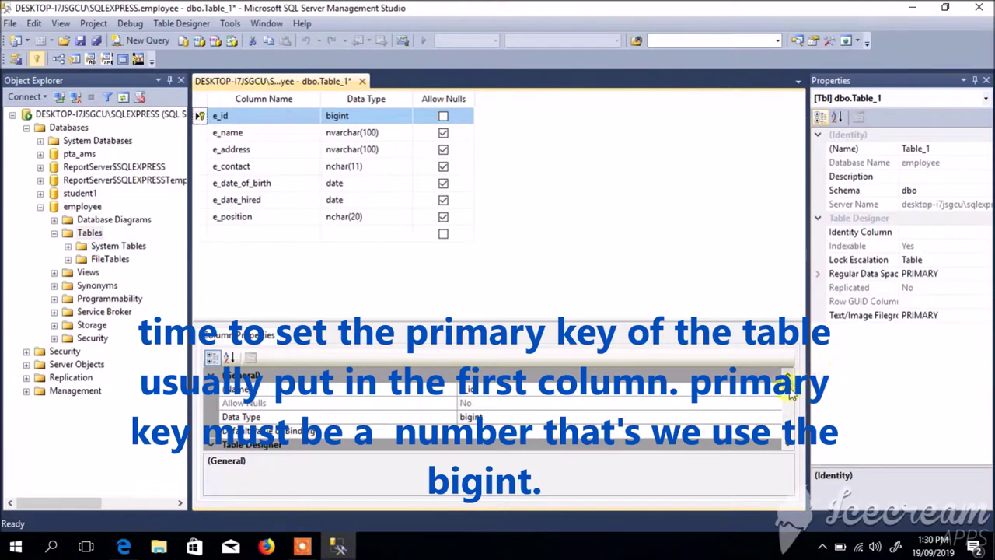
pyautogui.scroll(-5, 783, 413)
pyautogui.click(214, 417)
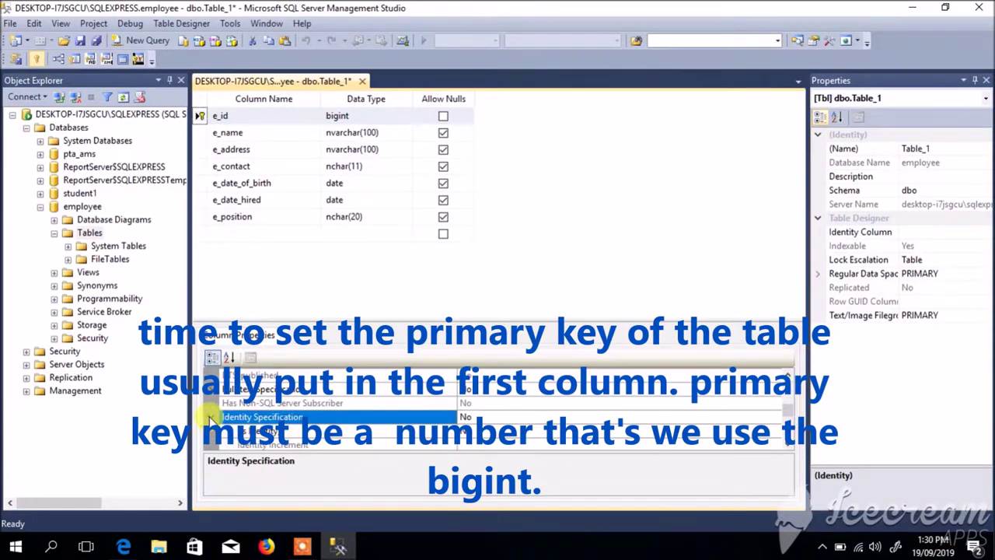
pyautogui.click(210, 417)
pyautogui.click(489, 432)
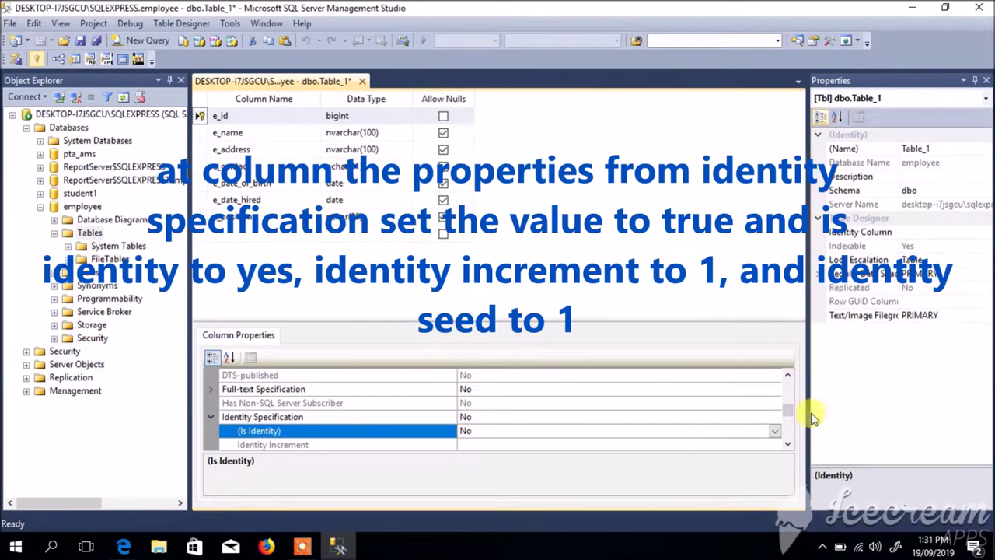
pyautogui.click(772, 431)
pyautogui.click(504, 445)
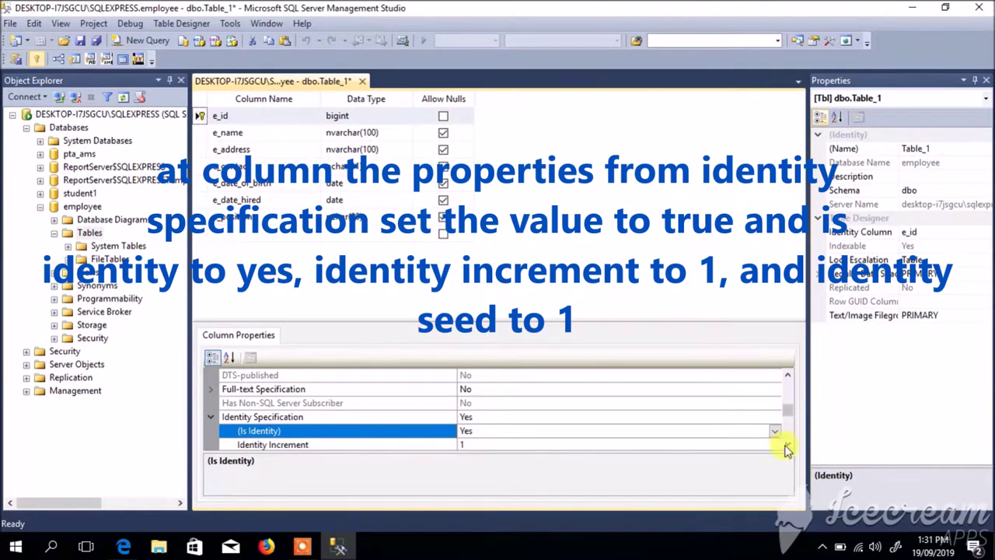
pyautogui.click(787, 444)
pyautogui.click(787, 443)
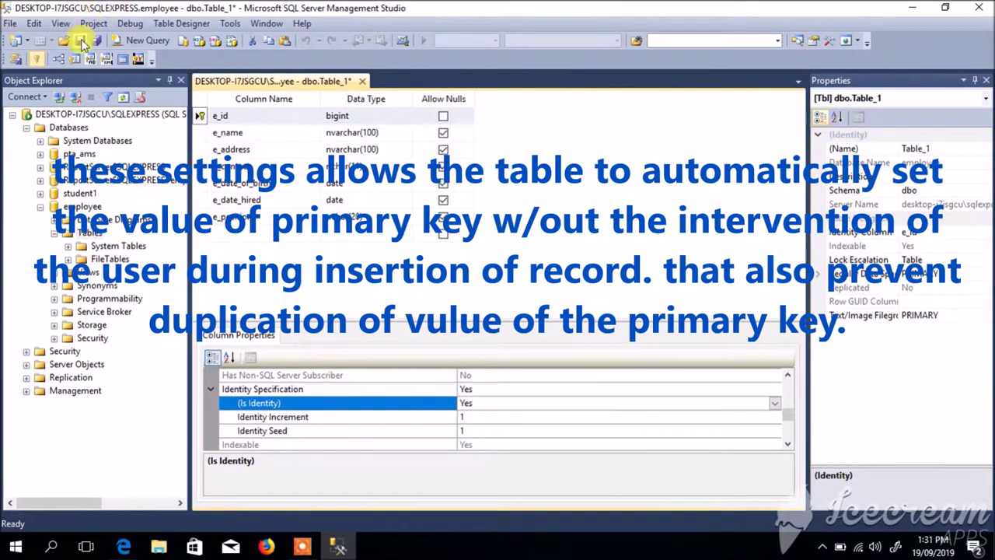
# - Save the table under the name 'info'
pyautogui.click(80, 40)
pyautogui.write('inf')
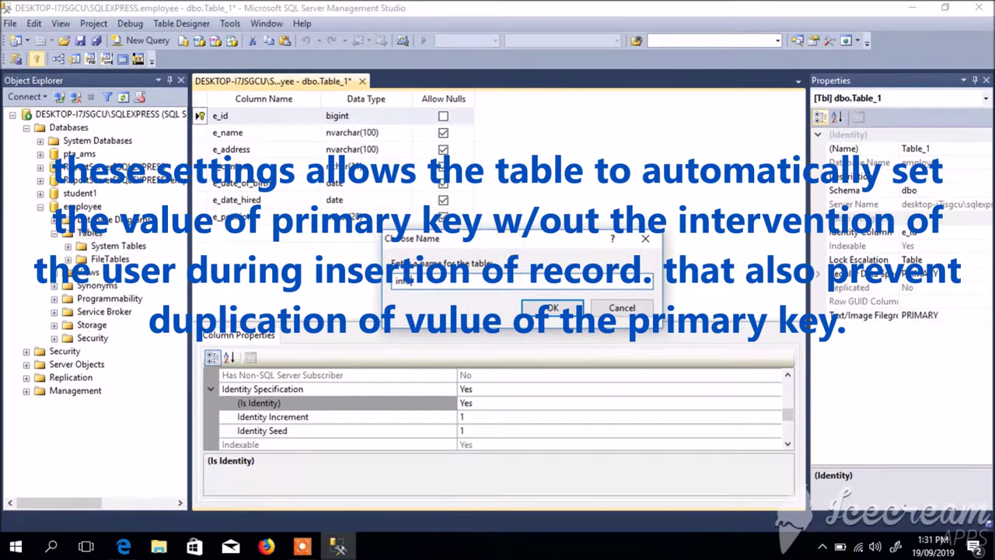
pyautogui.write('o')
pyautogui.click(551, 306)
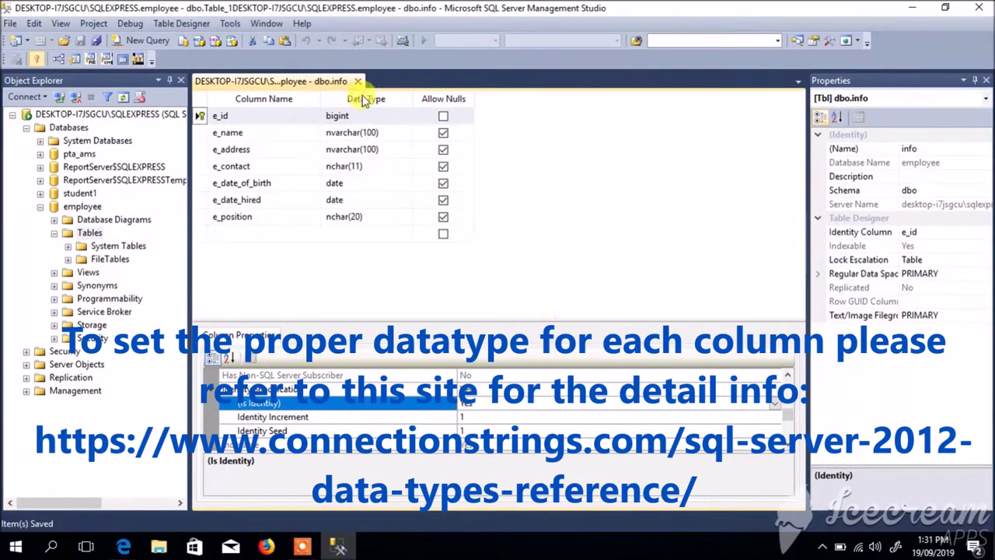
pyautogui.click(435, 101)
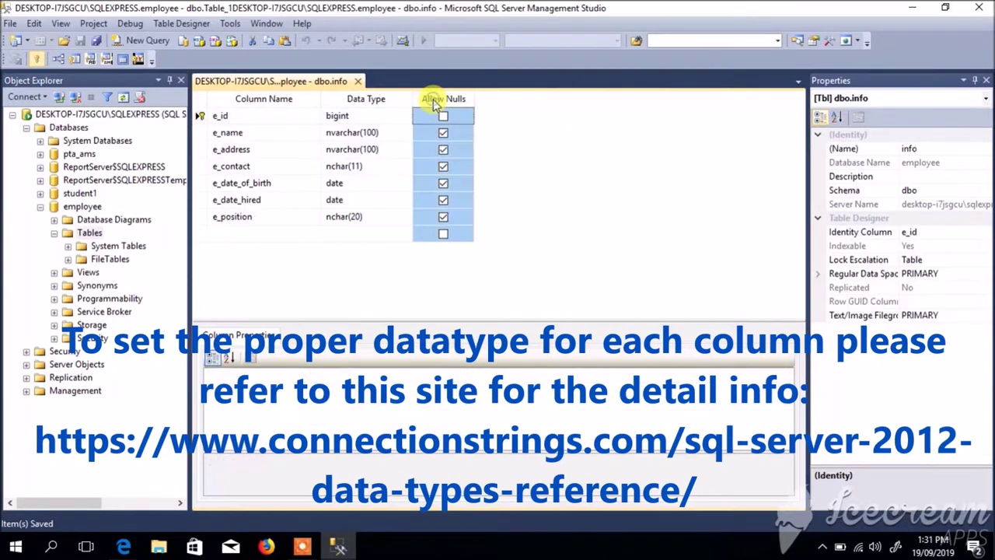
pyautogui.click(377, 97)
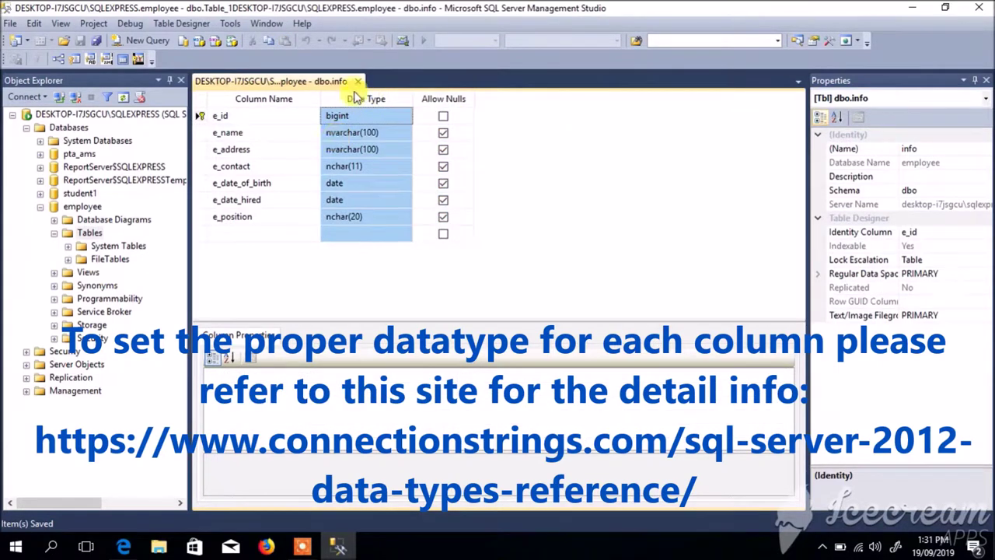
pyautogui.click(120, 547)
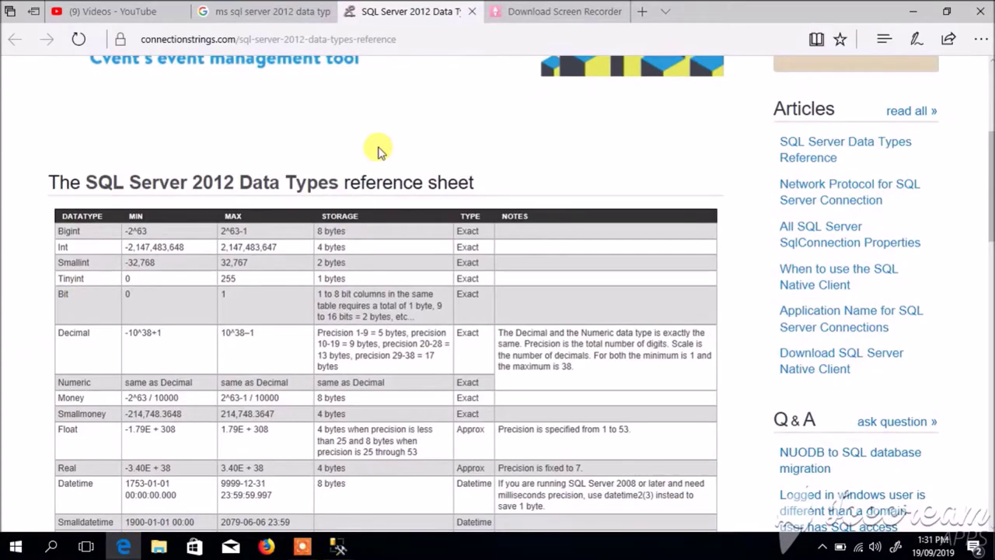
pyautogui.scroll(4, 378, 151)
pyautogui.scroll(-5, 378, 151)
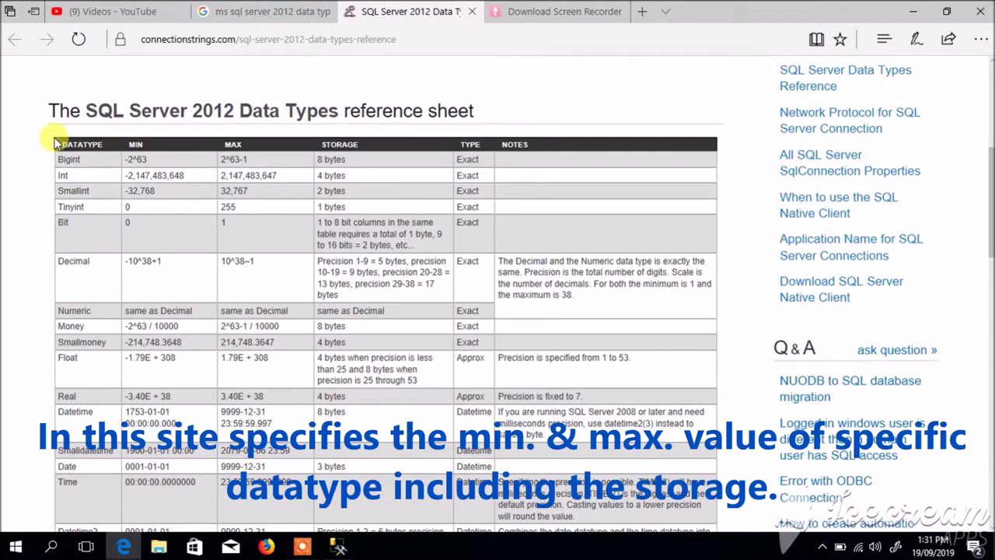
pyautogui.scroll(-1, 493, 223)
pyautogui.scroll(1, 493, 222)
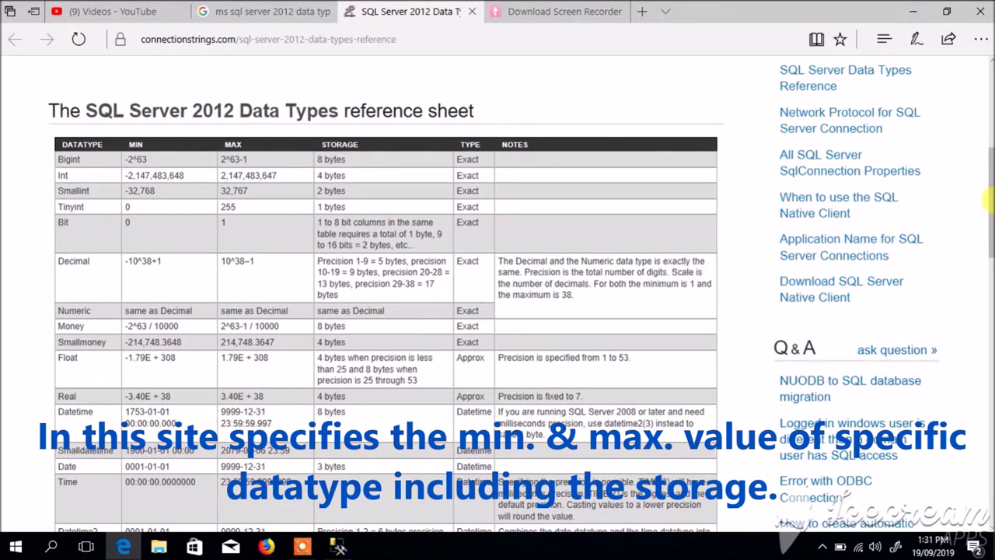
pyautogui.moveTo(987, 195); pyautogui.dragTo(990, 310)
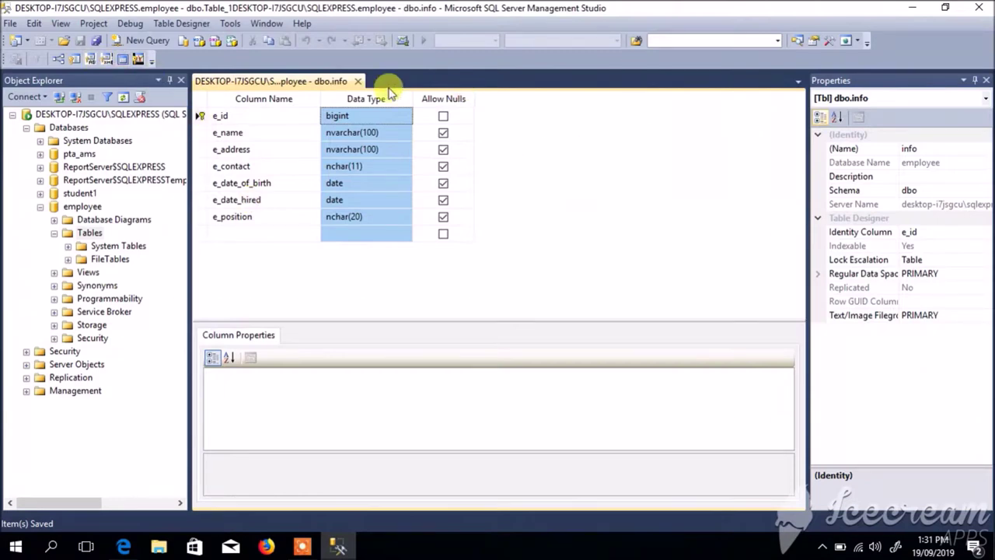
# - Close the table design, refresh the tables list, and open dbo.info for editing rows
pyautogui.click(357, 81)
pyautogui.click(122, 79)
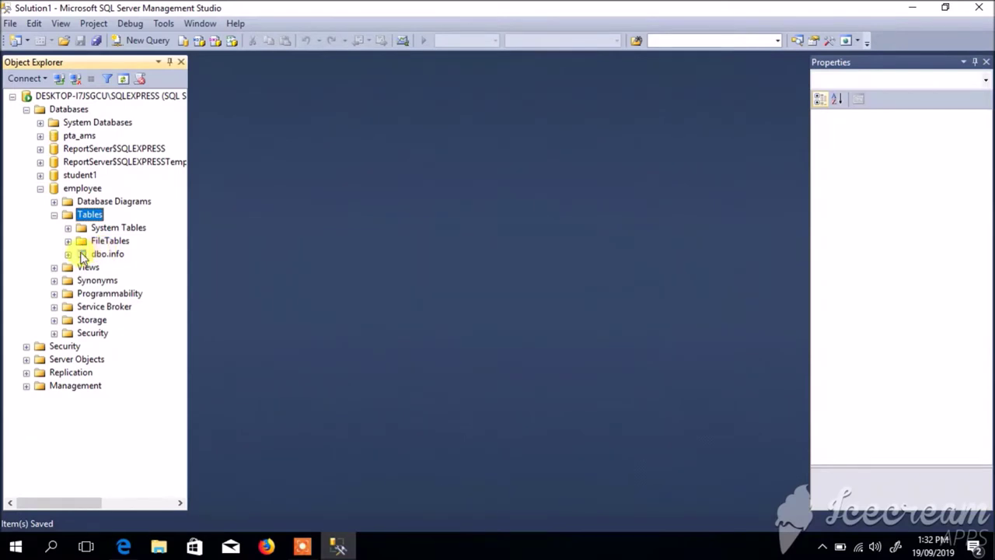
pyautogui.rightClick(83, 256)
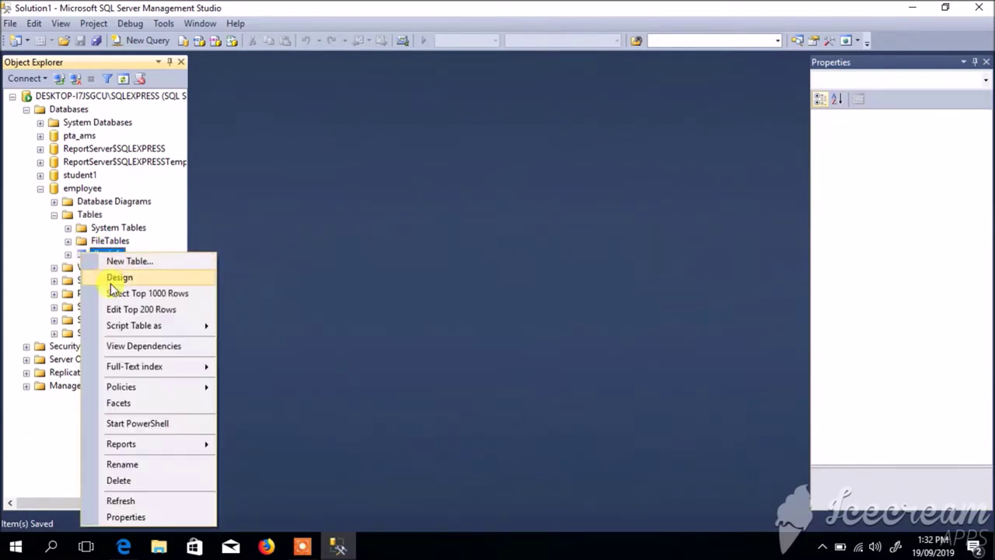
pyautogui.click(111, 314)
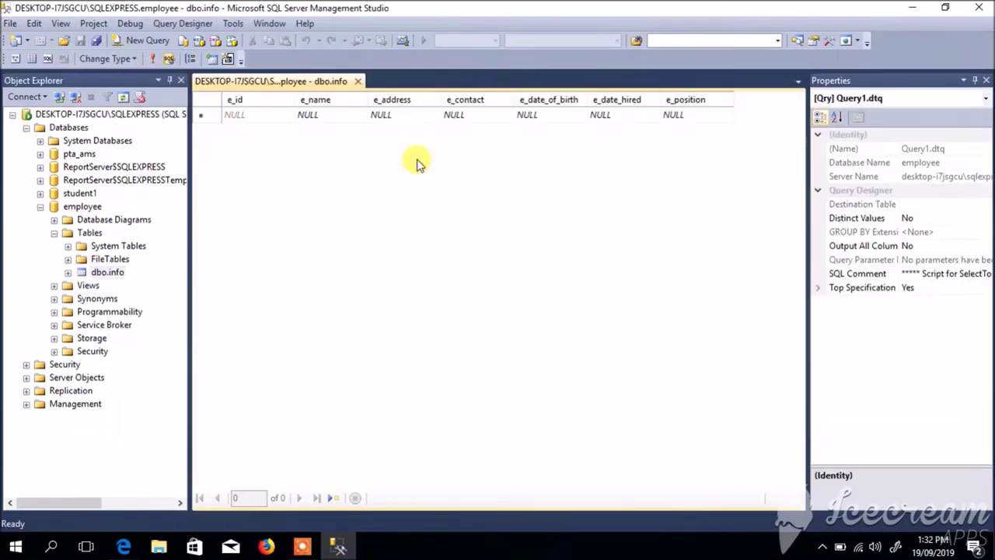
# - Enter the first employee's name and the address Philippines
pyautogui.click(337, 117)
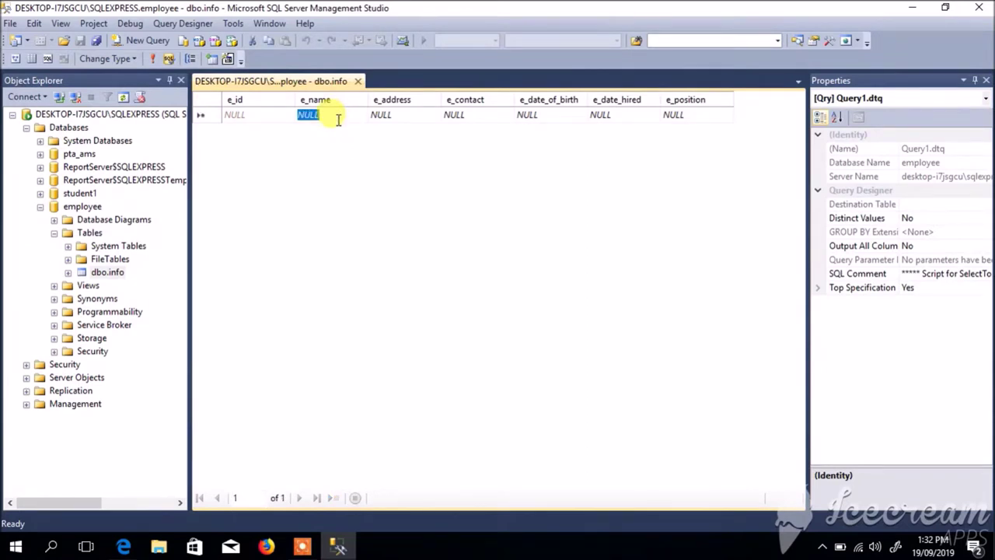
pyautogui.write('Jo')
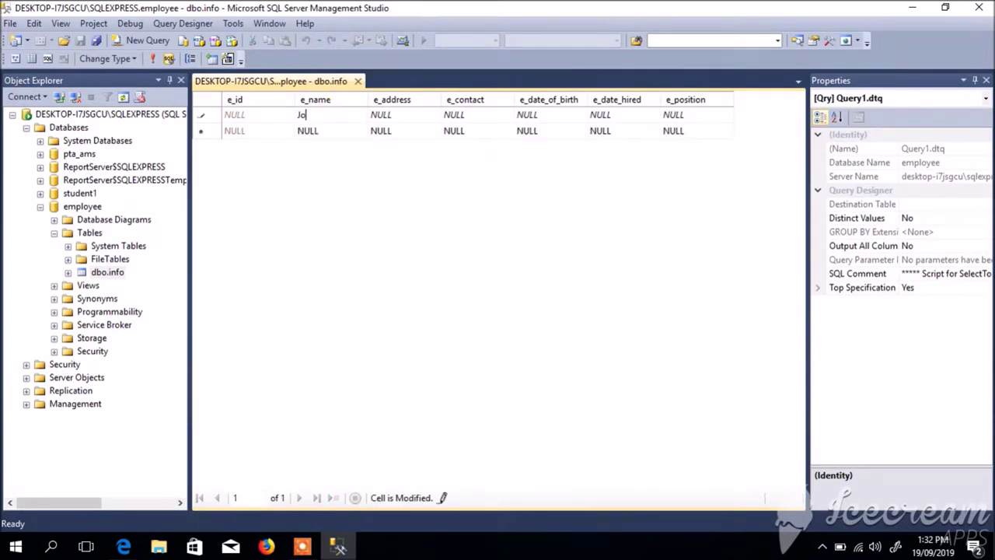
pyautogui.press('BackSpace')
pyautogui.press('BackSpace')
pyautogui.click(392, 114)
pyautogui.click(315, 114)
pyautogui.click(315, 114)
pyautogui.press('Tab')
pyautogui.hotkey('ctrl', 'v')
pyautogui.press('BackSpace')
pyautogui.press('BackSpace')
pyautogui.press('BackSpace')
pyautogui.press('BackSpace')
pyautogui.press('BackSpace')
pyautogui.press('BackSpace')
pyautogui.press('BackSpace')
pyautogui.press('BackSpace')
pyautogui.press('BackSpace')
pyautogui.press('BackSpace')
pyautogui.press('BackSpace')
pyautogui.press('BackSpace')
pyautogui.press('BackSpace')
pyautogui.press('BackSpace')
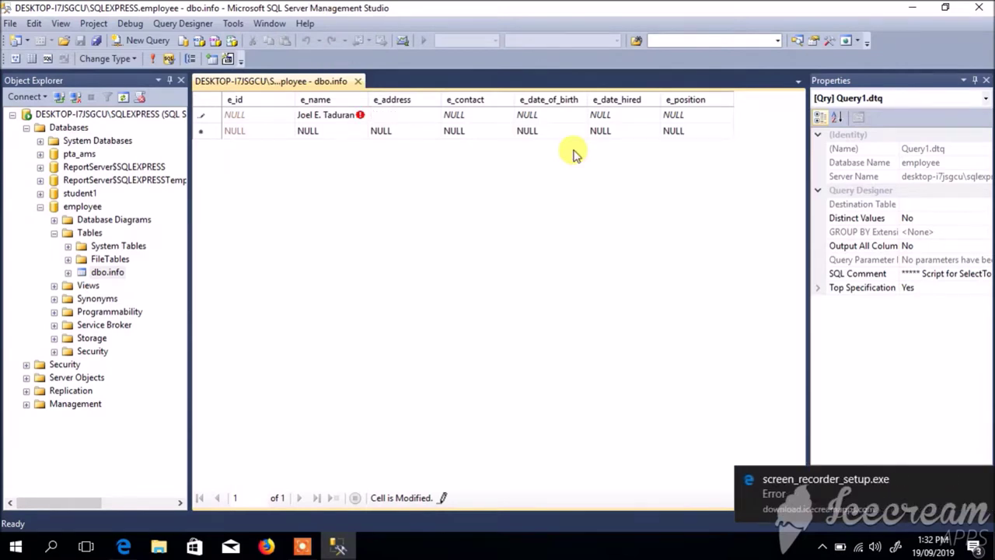
pyautogui.write('Philipphi')
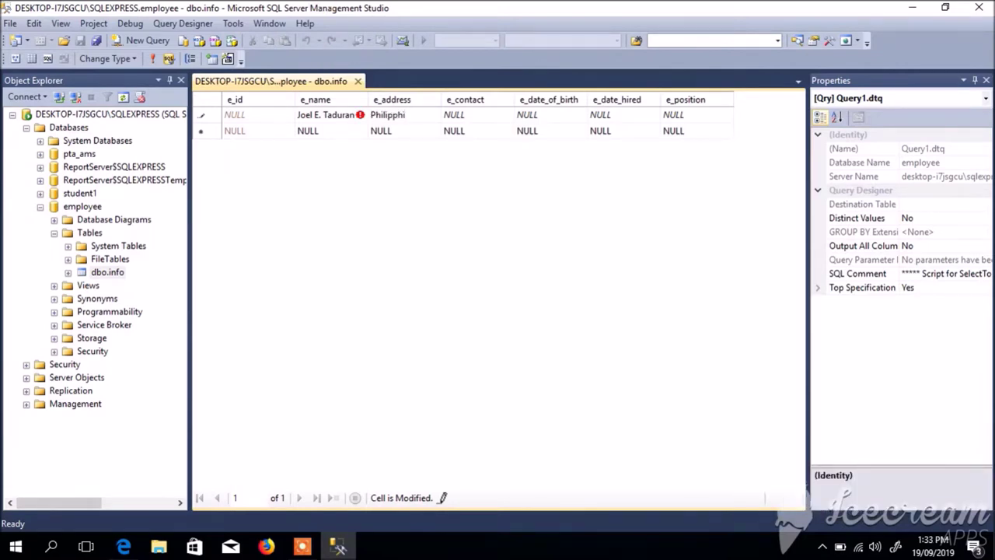
pyautogui.press('BackSpace')
pyautogui.press('BackSpace')
pyautogui.press('BackSpace')
pyautogui.write('ppines')
# - Enter the first employee's contact number and birth date 2/4/1999
pyautogui.click(475, 116)
pyautogui.click(466, 113)
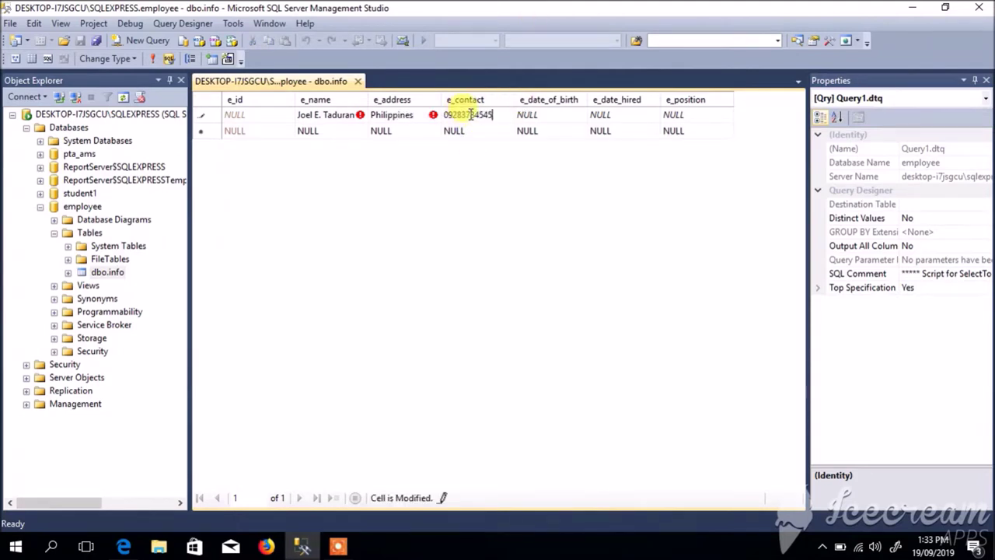
pyautogui.press('Tab')
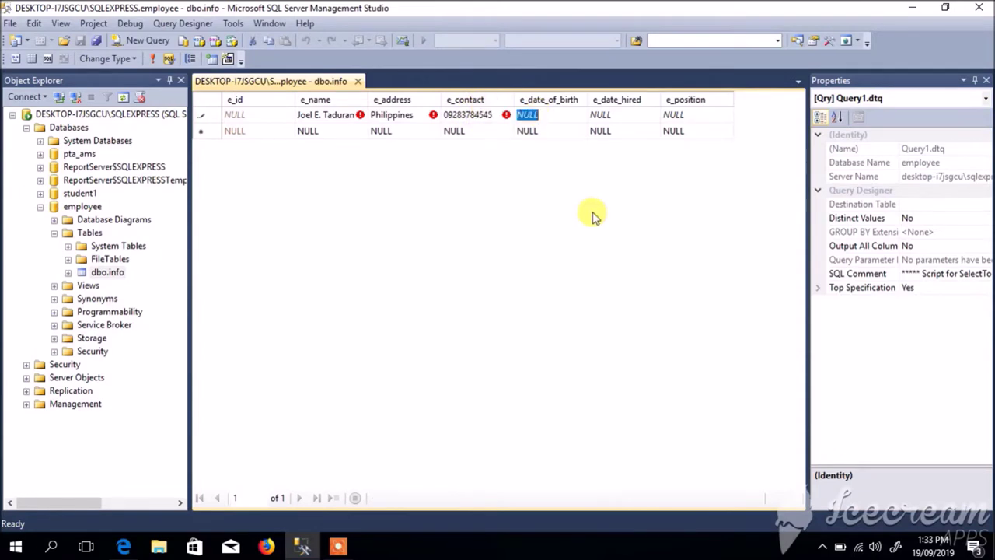
pyautogui.write('2/')
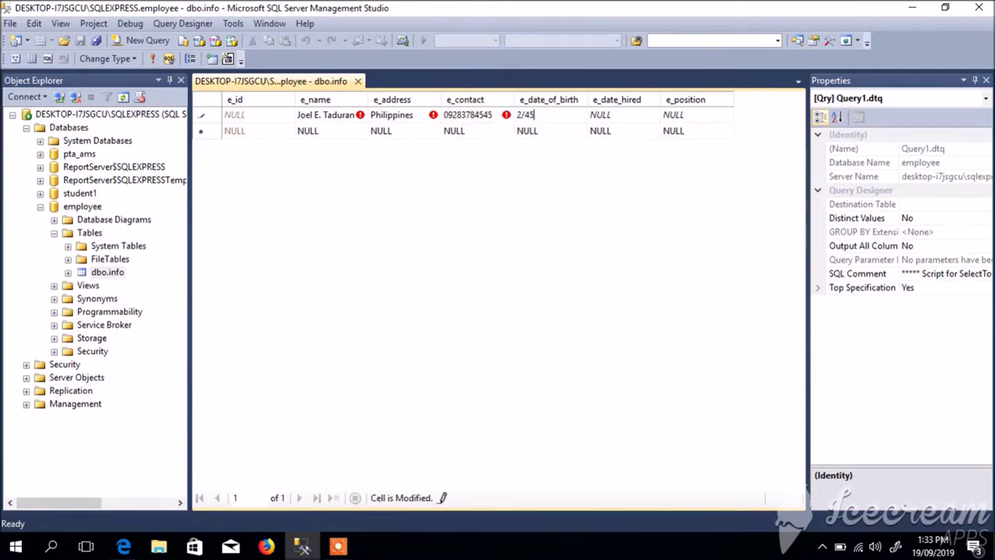
pyautogui.write('4/1999')
# - Fix the invalid hire date to 2006-07-01, set position Staff, and commit row 1
pyautogui.click(615, 117)
pyautogui.write('2006')
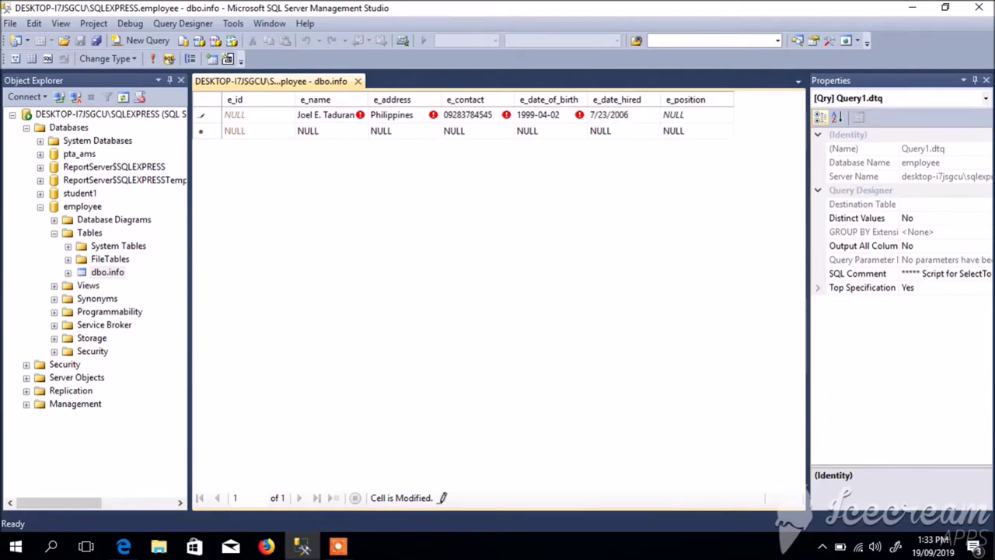
pyautogui.click(690, 115)
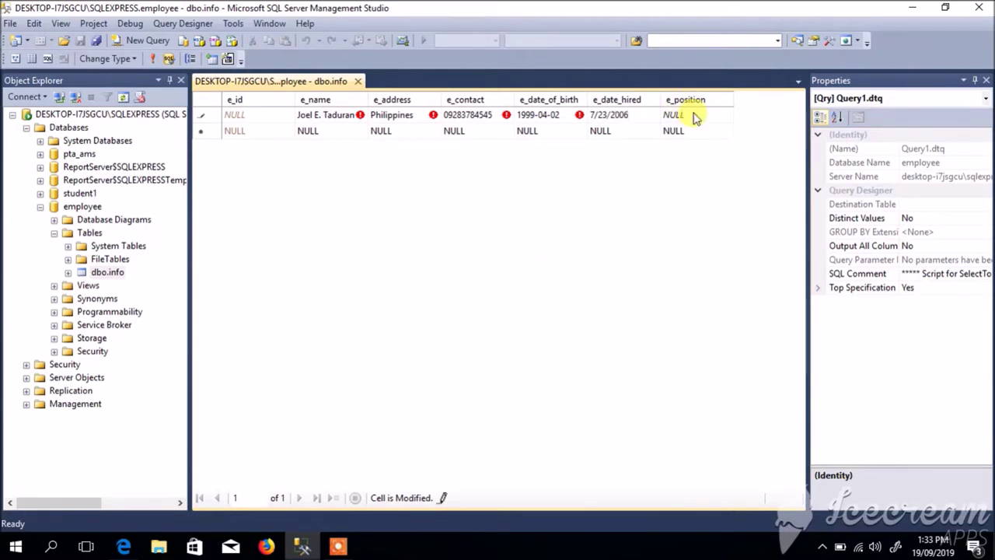
pyautogui.click(544, 360)
pyautogui.click(626, 115)
pyautogui.press('BackSpace')
pyautogui.press('BackSpace')
pyautogui.press('BackSpace')
pyautogui.press('BackSpace')
pyautogui.press('BackSpace')
pyautogui.press('BackSpace')
pyautogui.write('2006-07-1')
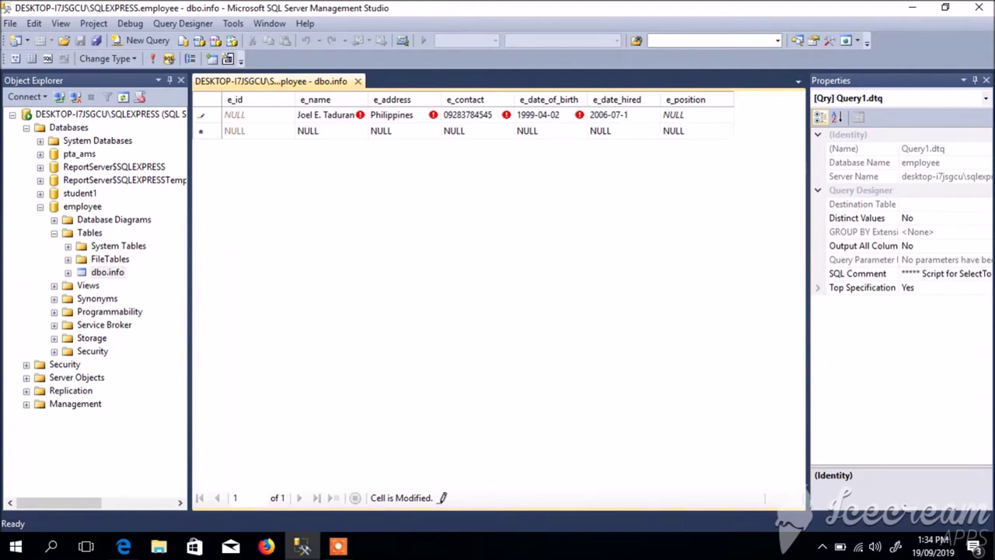
pyautogui.click(675, 115)
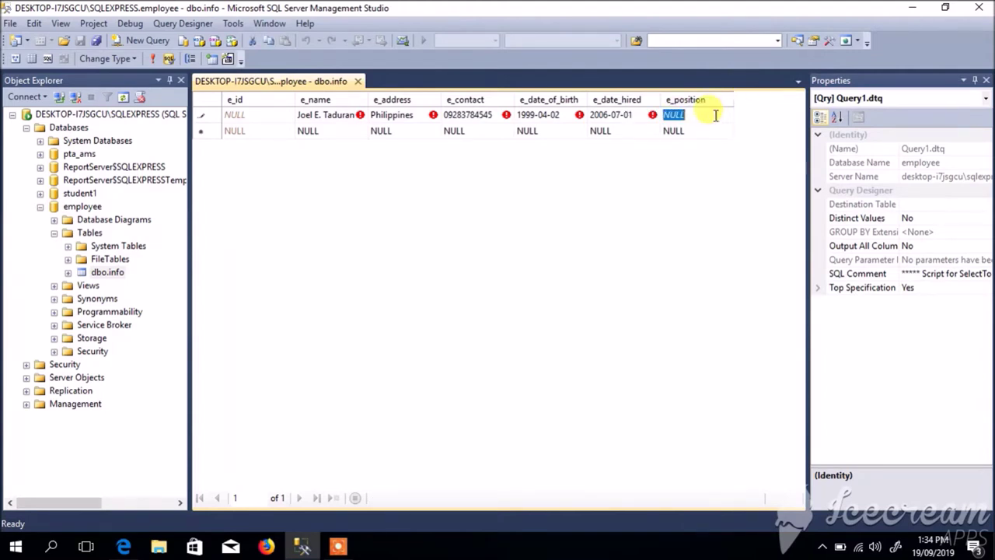
pyautogui.write('Staff')
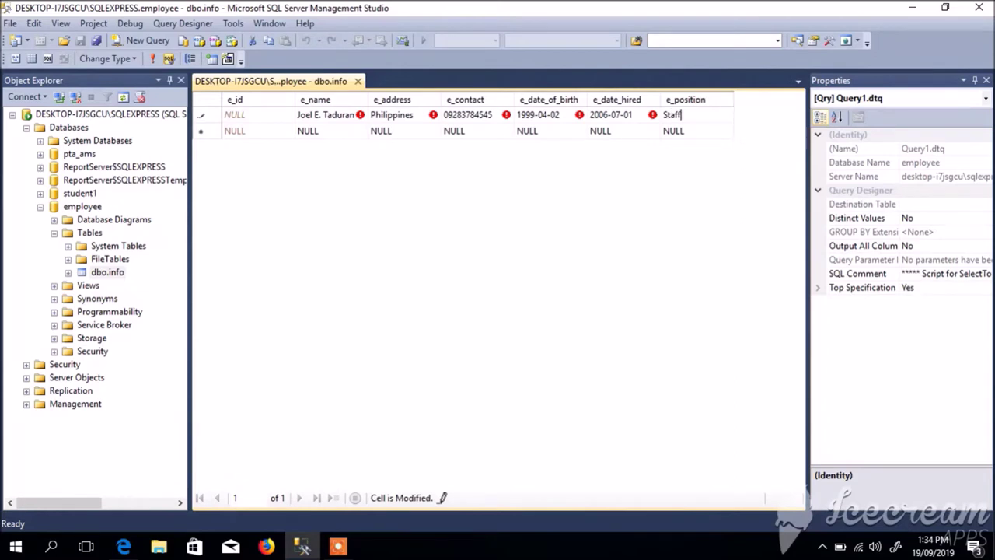
pyautogui.click(310, 133)
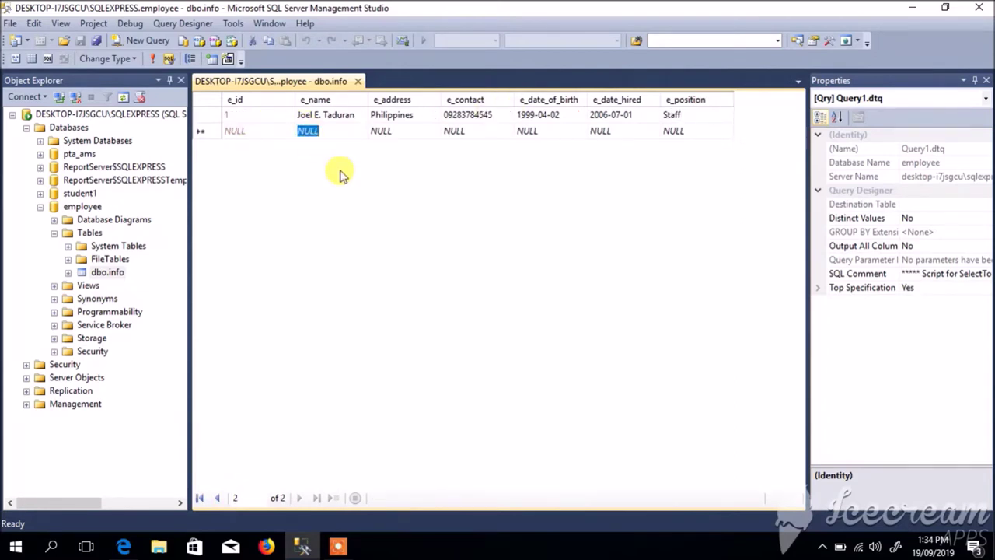
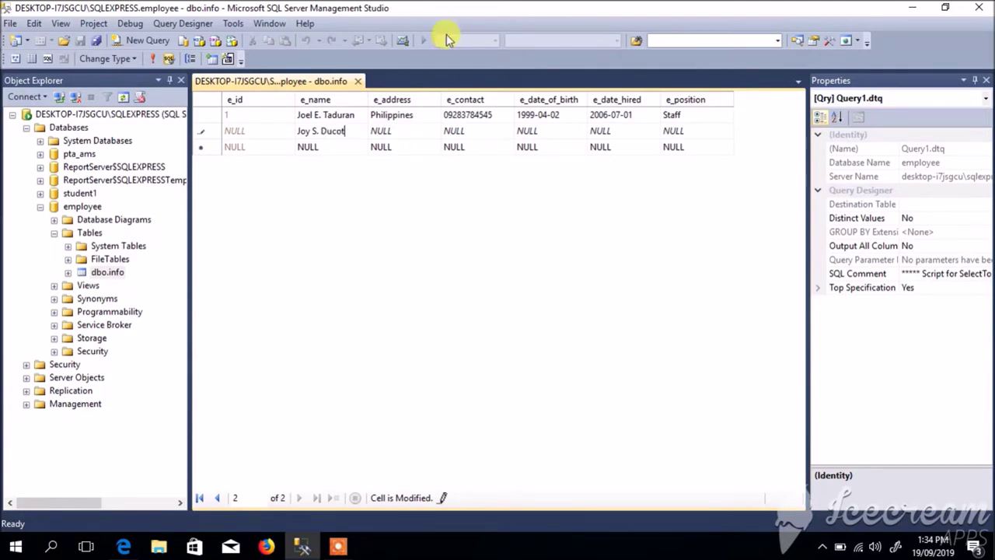
# - Enter the second employee's name and copy Philippines from row 1 as the address
pyautogui.click(404, 130)
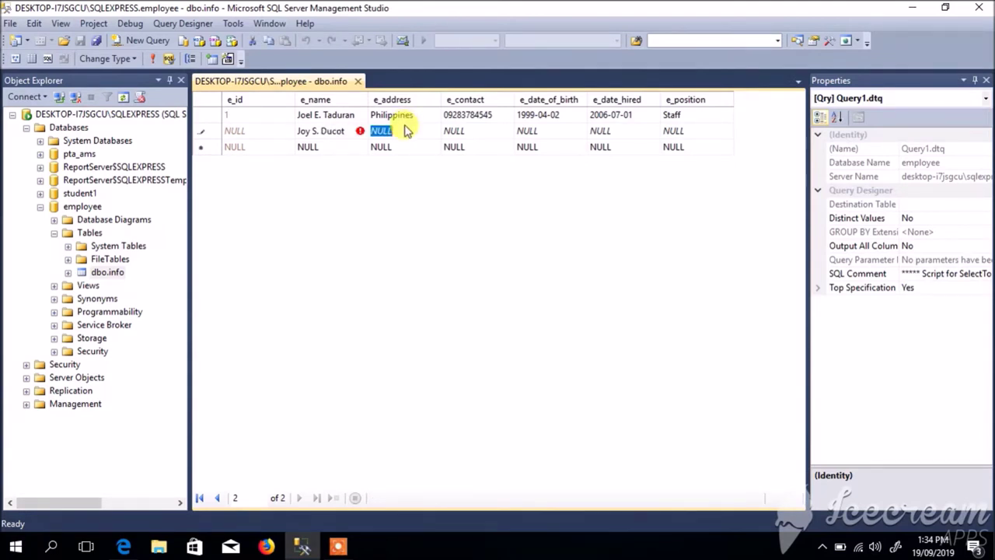
pyautogui.write('J')
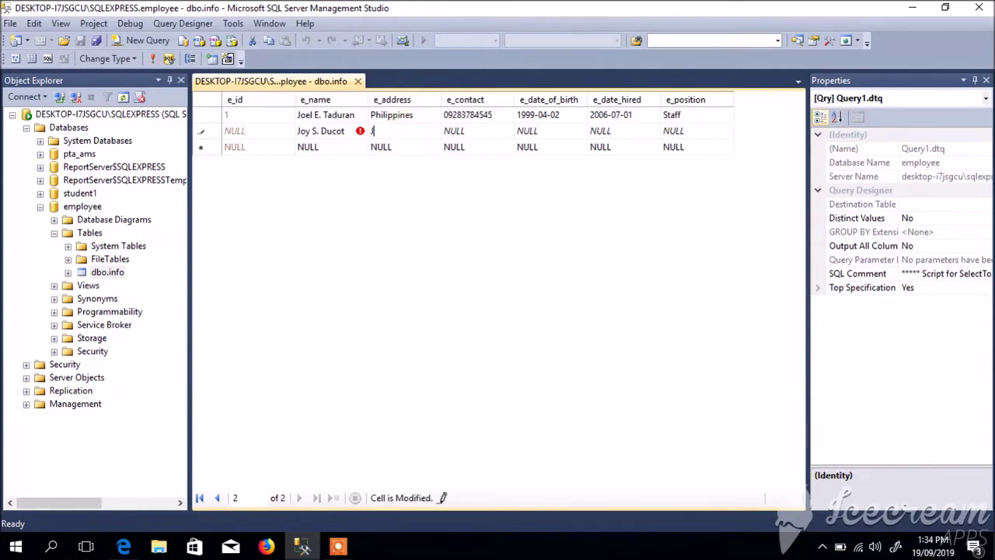
pyautogui.click(381, 115)
pyautogui.hotkey('ctrl', 'c')
pyautogui.click(410, 132)
pyautogui.hotkey('ctrl', 'v')
pyautogui.click(458, 132)
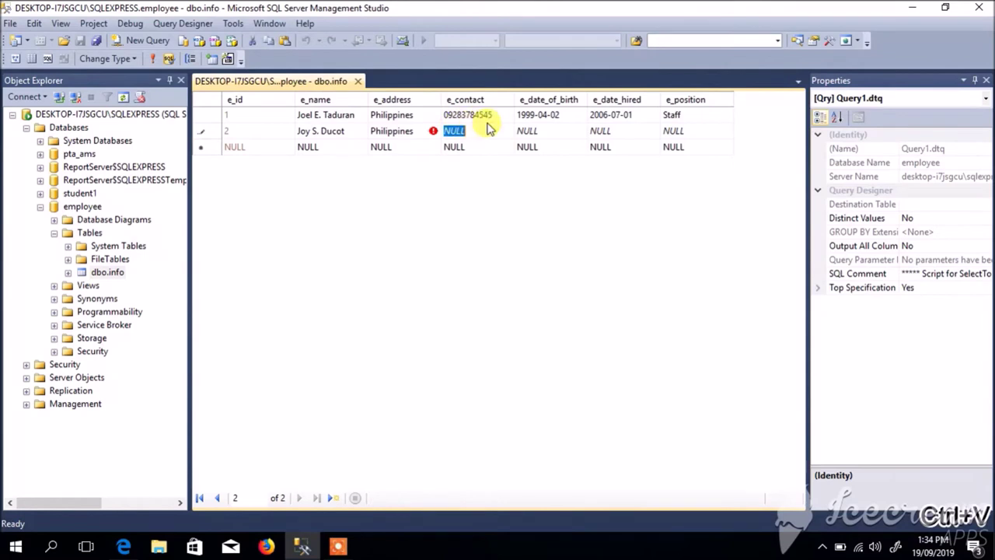
# - Copy row 1's contact number and set the birth date to 2001-04-02
pyautogui.click(474, 115)
pyautogui.hotkey('ctrl', 'c')
pyautogui.click(466, 131)
pyautogui.hotkey('ctrl', 'v')
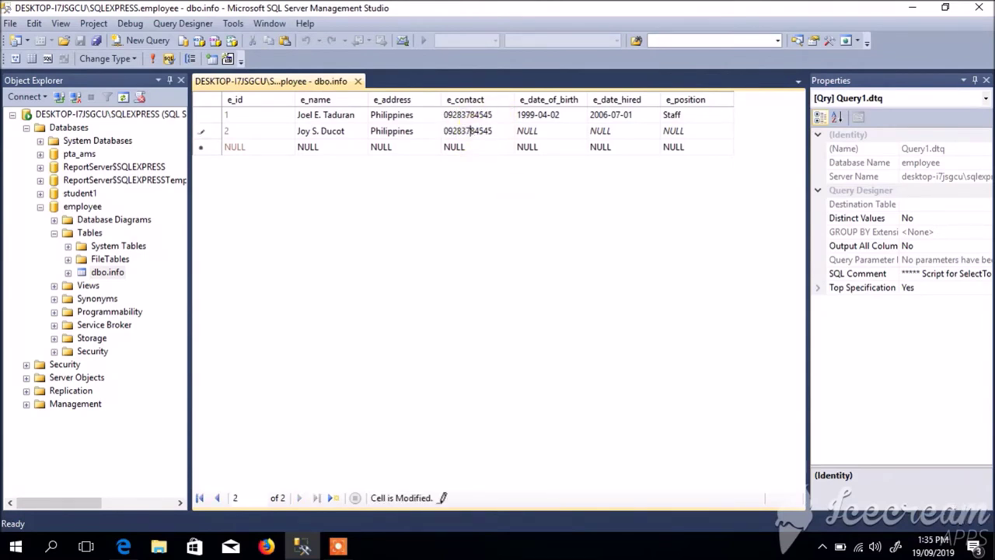
pyautogui.click(571, 131)
pyautogui.click(566, 117)
pyautogui.hotkey('ctrl', 'c')
pyautogui.click(547, 132)
pyautogui.hotkey('ctrl', 'v')
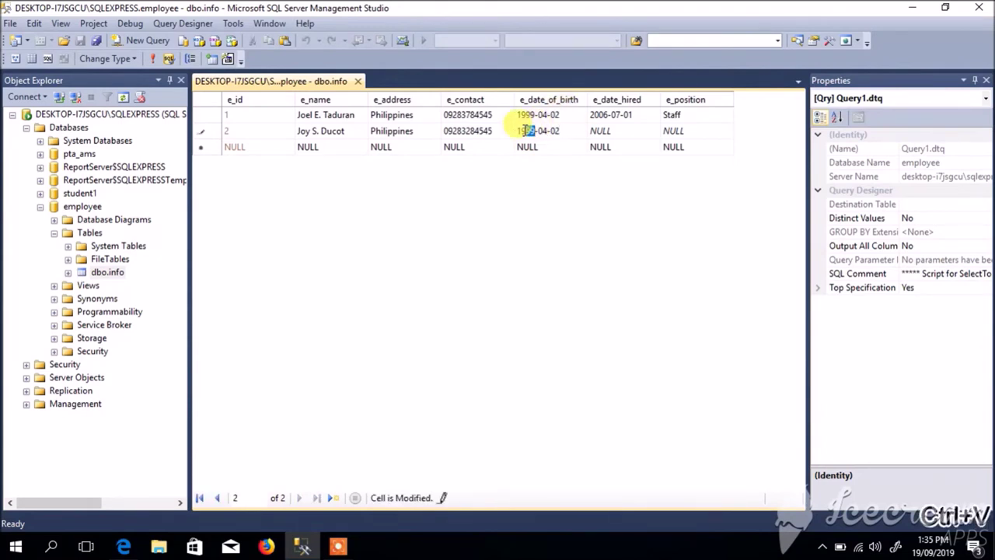
pyautogui.moveTo(536, 131); pyautogui.dragTo(517, 131)
pyautogui.write('200')
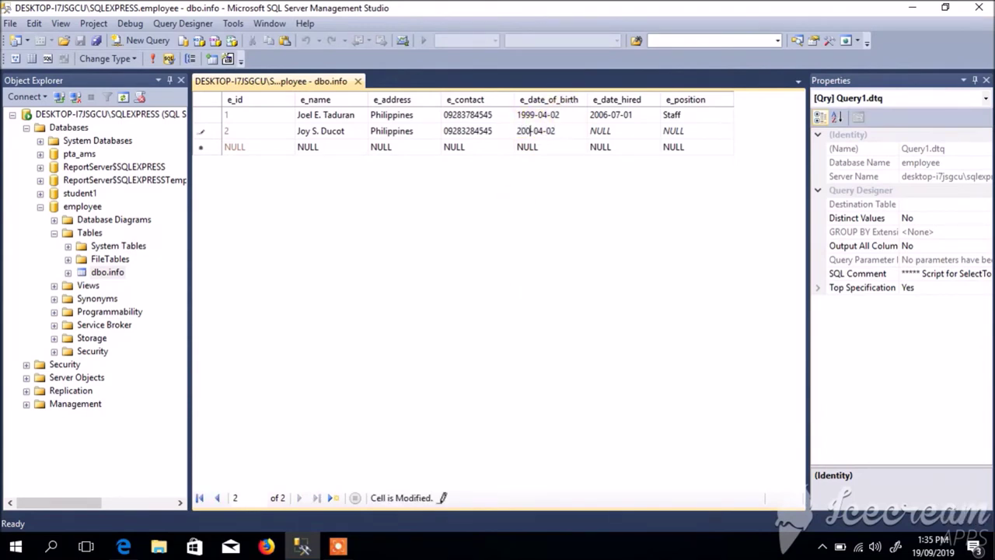
pyautogui.write('1')
# - Set hire date 2006-07-02 and position Accountant, then commit row 2
pyautogui.click(611, 114)
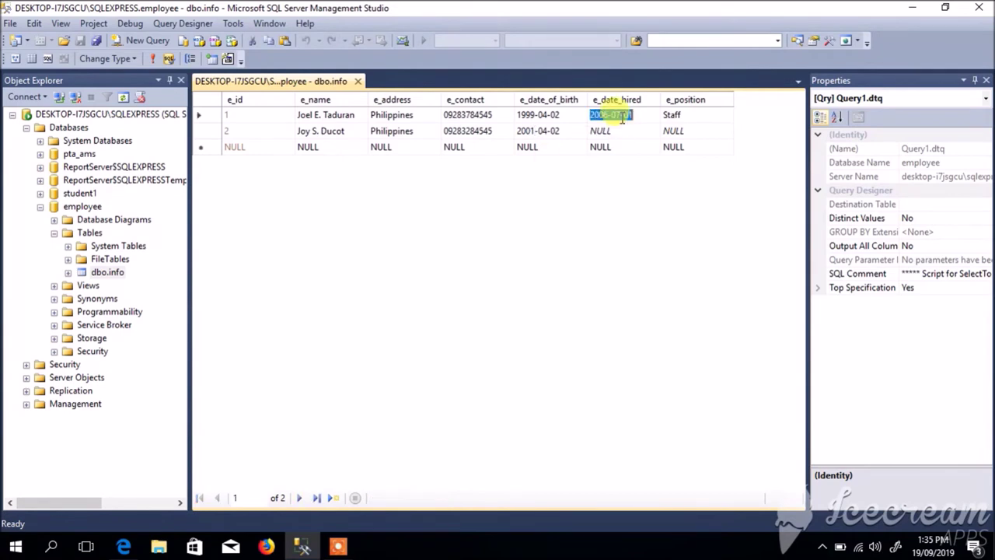
pyautogui.hotkey('ctrl', 'c')
pyautogui.click(618, 130)
pyautogui.hotkey('ctrl', 'v')
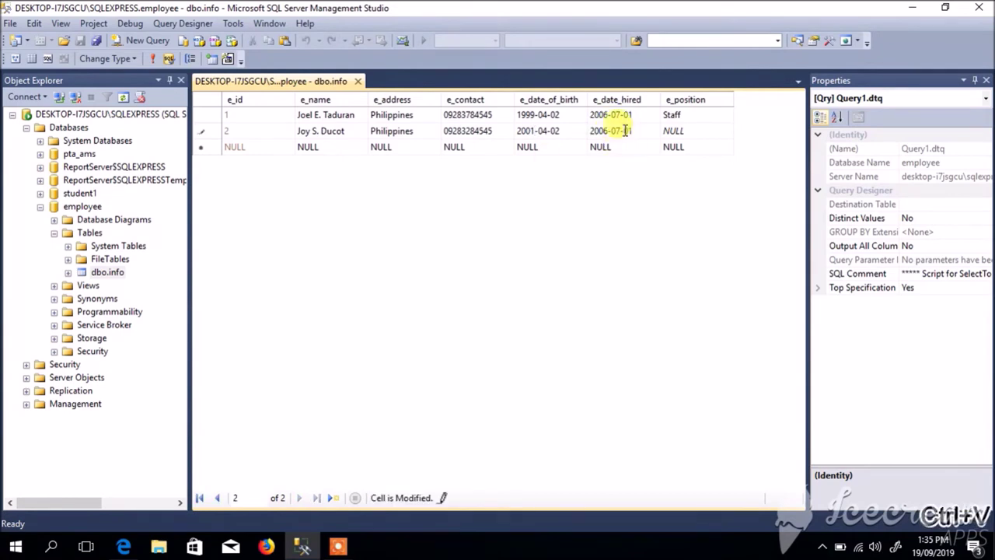
pyautogui.press('BackSpace')
pyautogui.write('2')
pyautogui.click(673, 131)
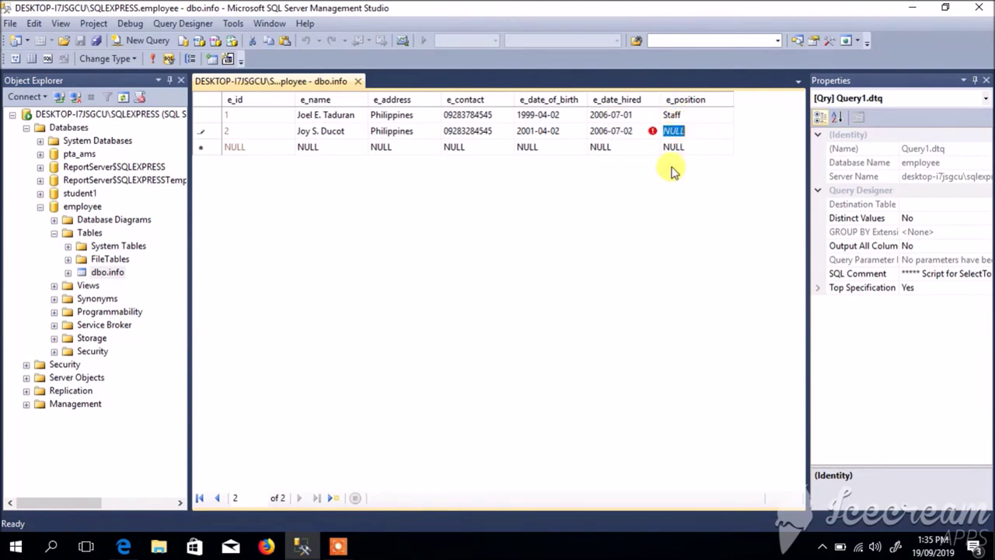
pyautogui.write('Accounta')
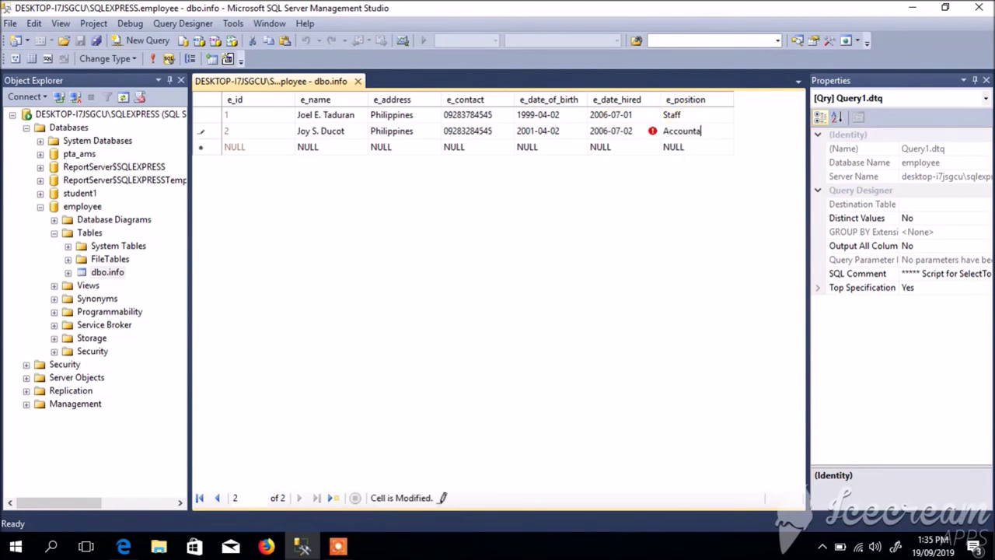
pyautogui.click(407, 147)
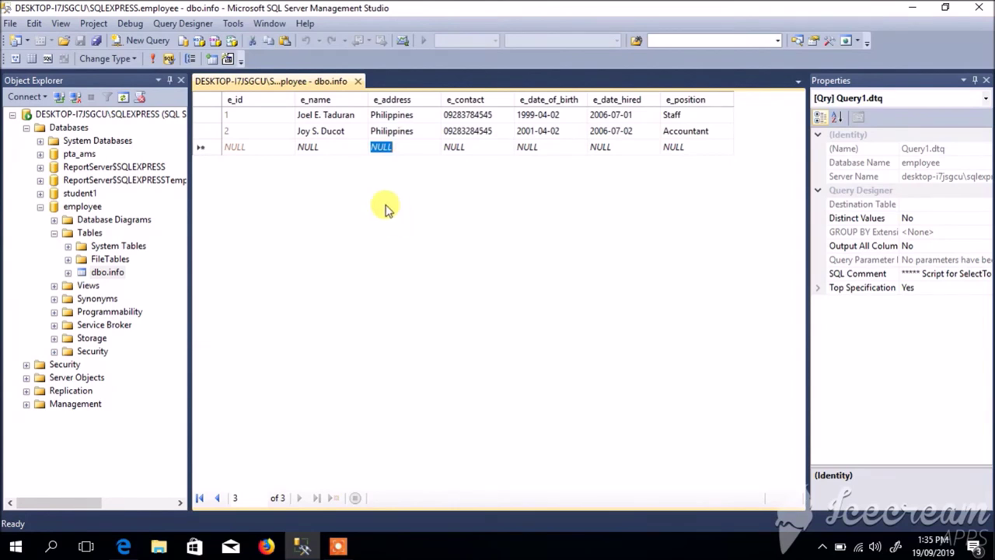
# - Close the edit tab and run Select Top 1000 Rows on dbo.info, returning the Staff and Accountant rows
pyautogui.click(357, 81)
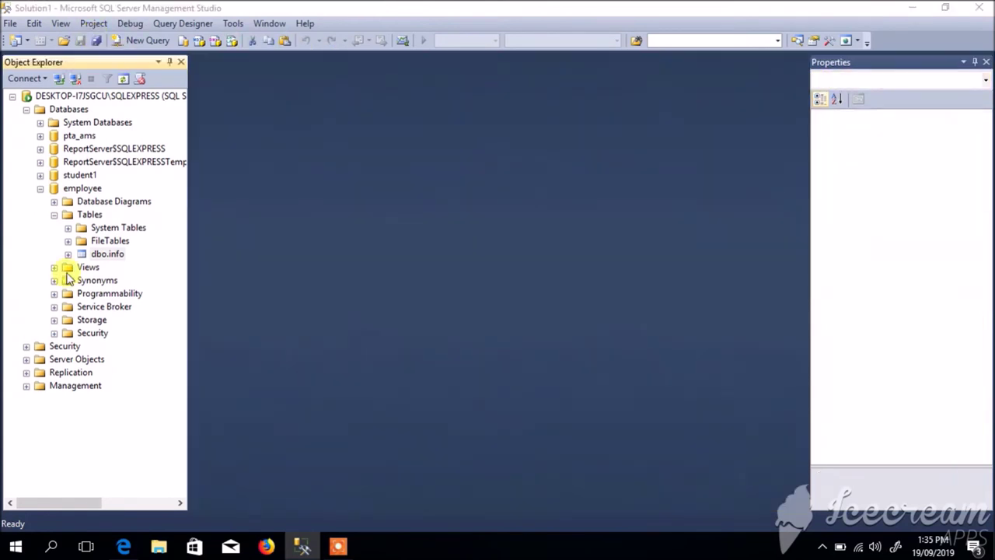
pyautogui.rightClick(83, 254)
pyautogui.click(140, 293)
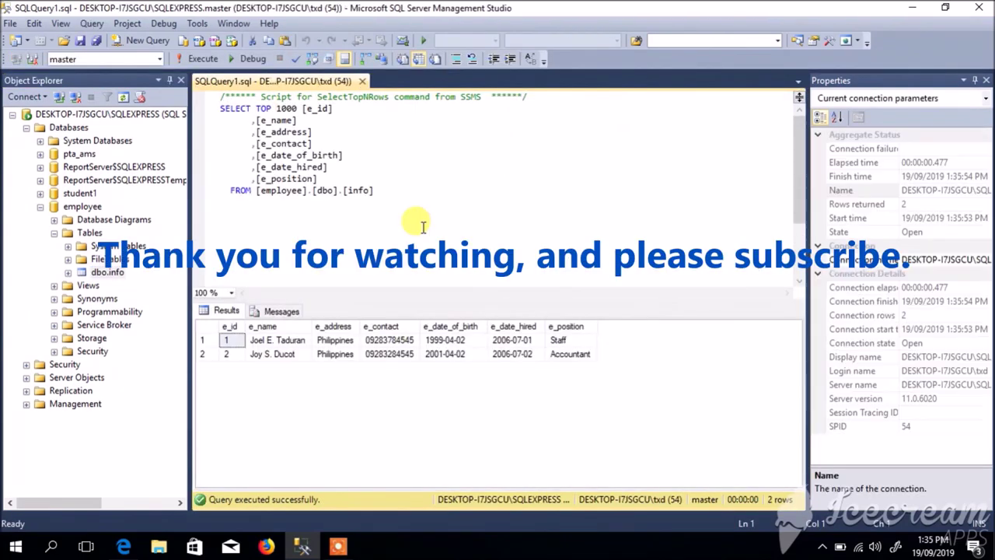
pyautogui.click(260, 189)
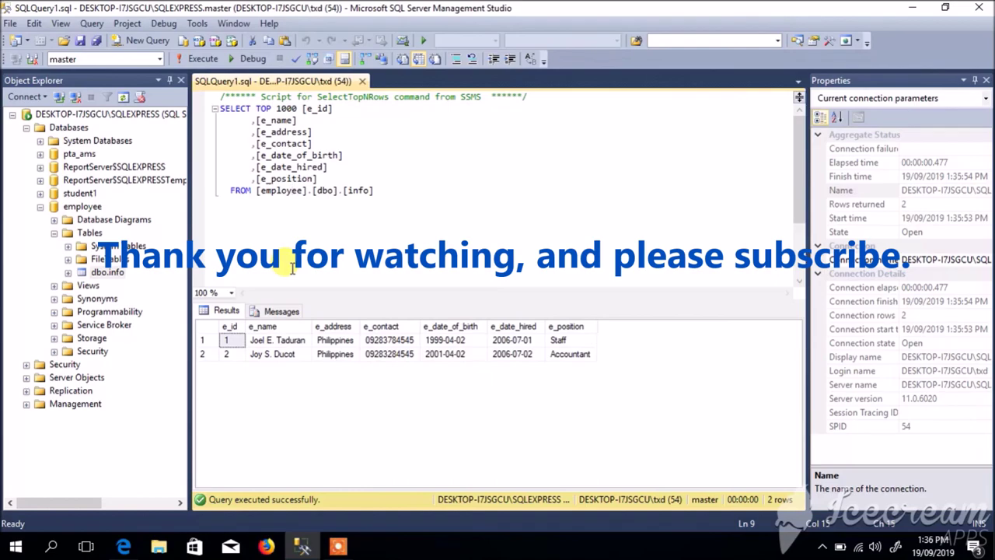